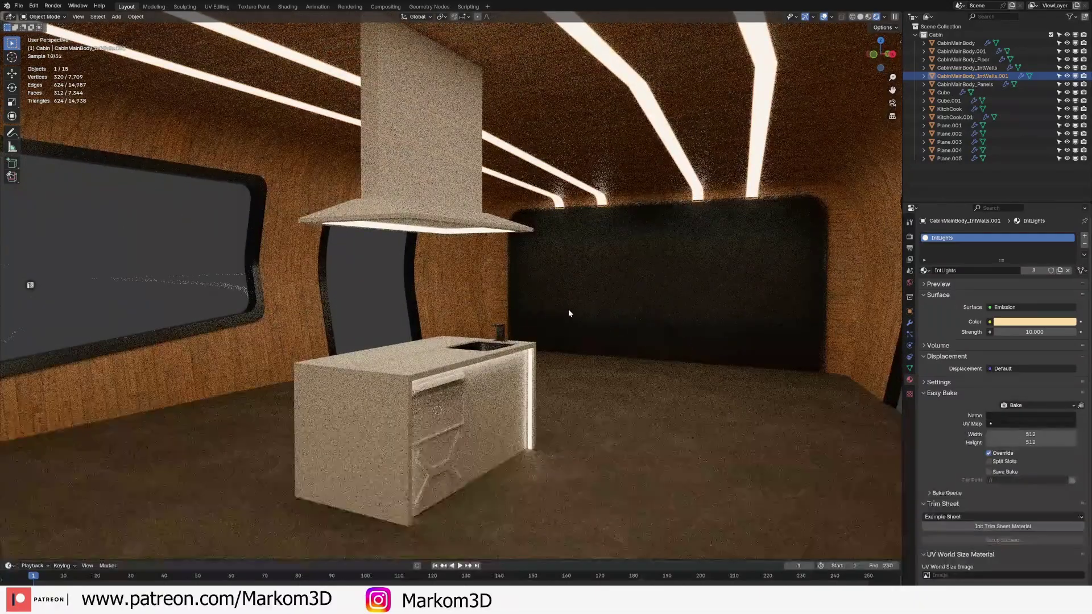
# Step: Open the engon asset browser, restrict it to the interniq collection and look through its models
pyautogui.scroll(-10, 568, 309)
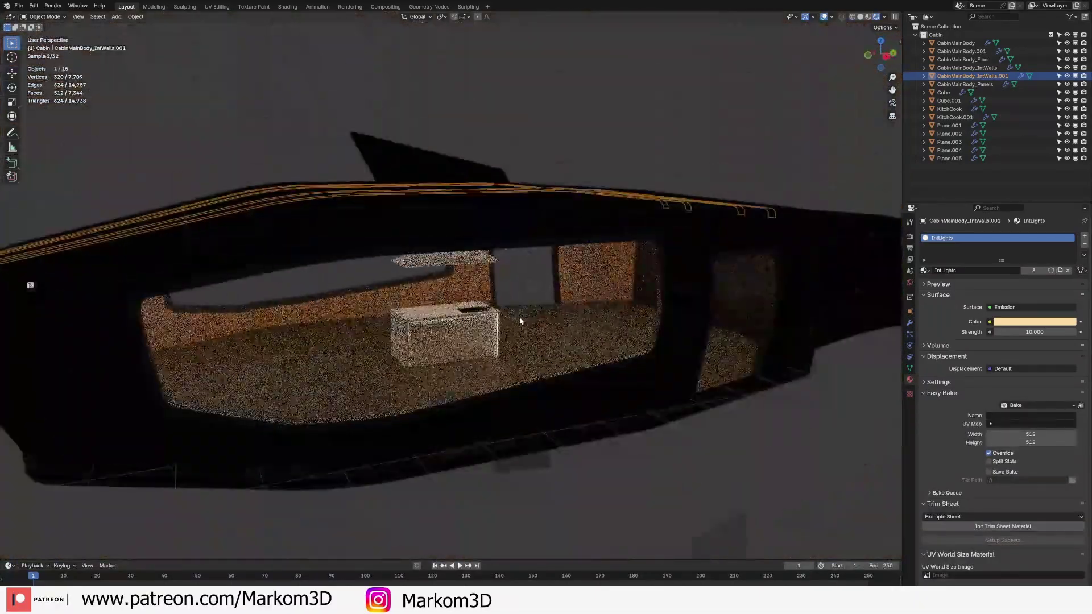
pyautogui.scroll(10, 527, 315)
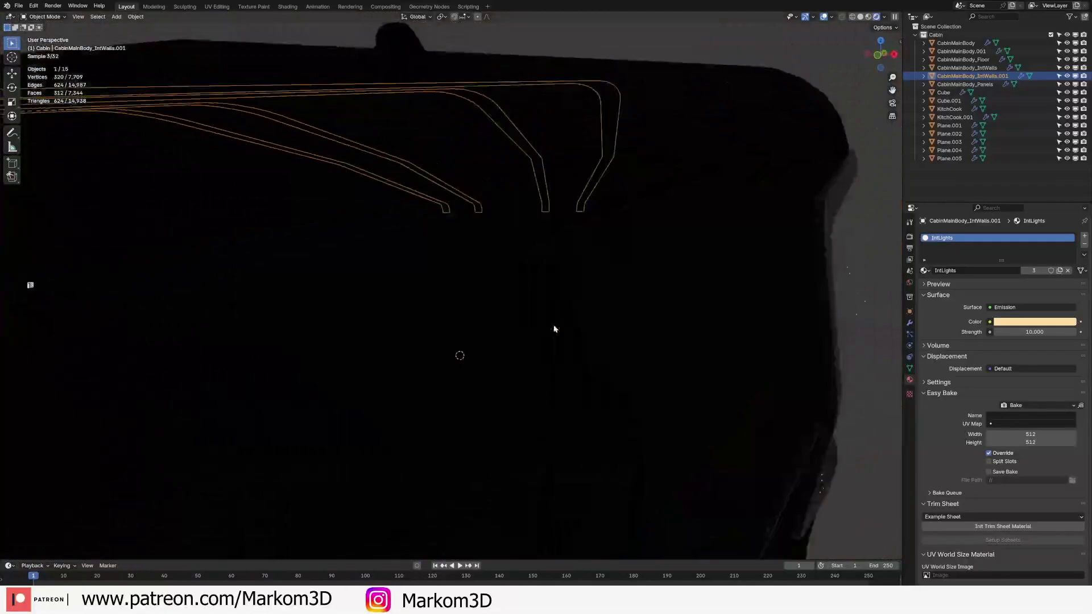
pyautogui.scroll(-3, 556, 324)
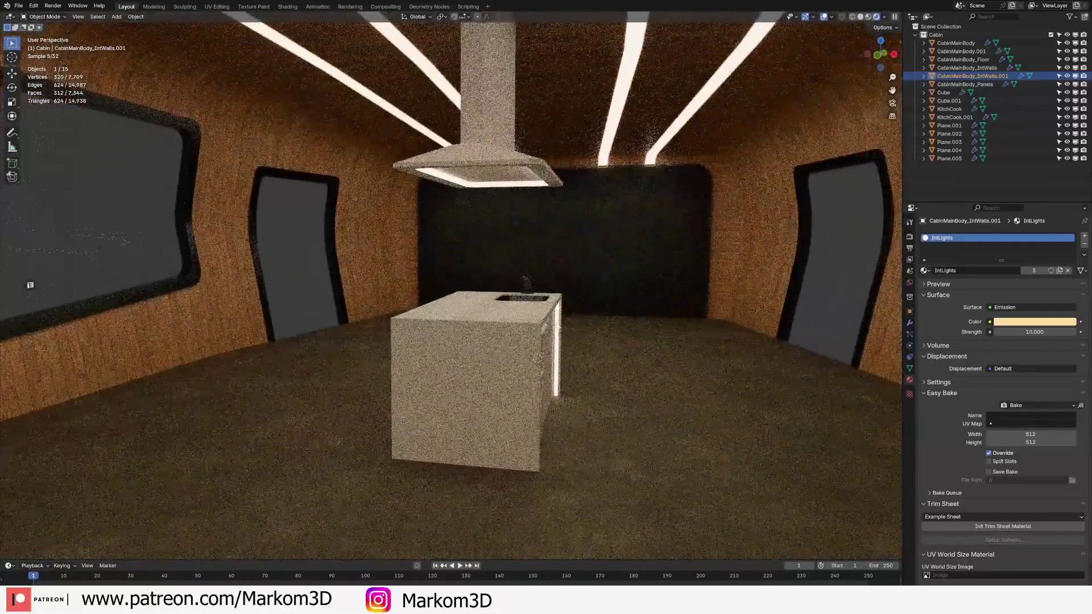
pyautogui.press('e')
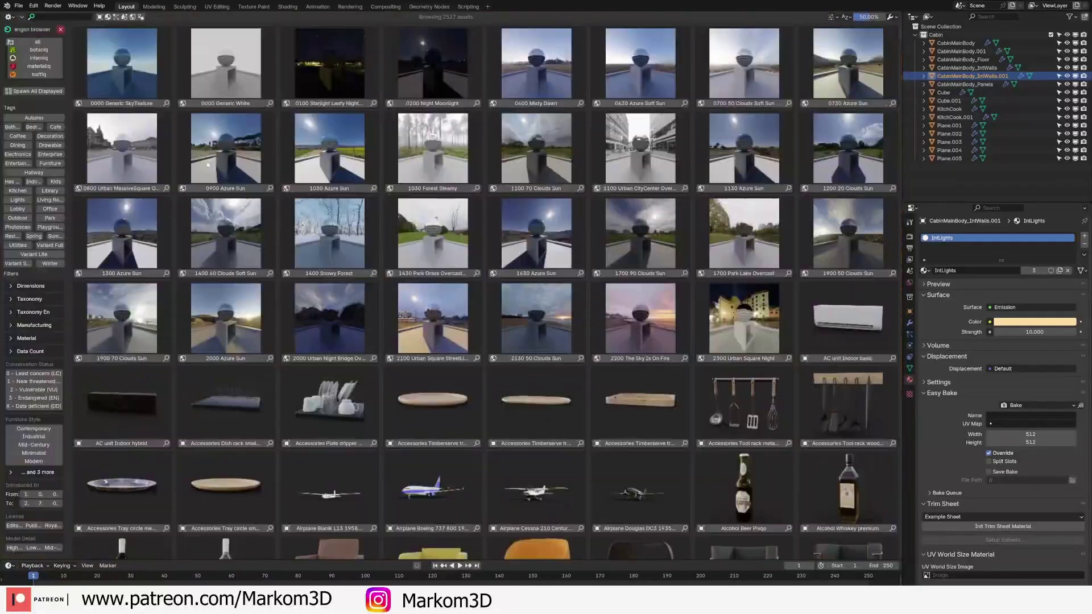
pyautogui.click(48, 61)
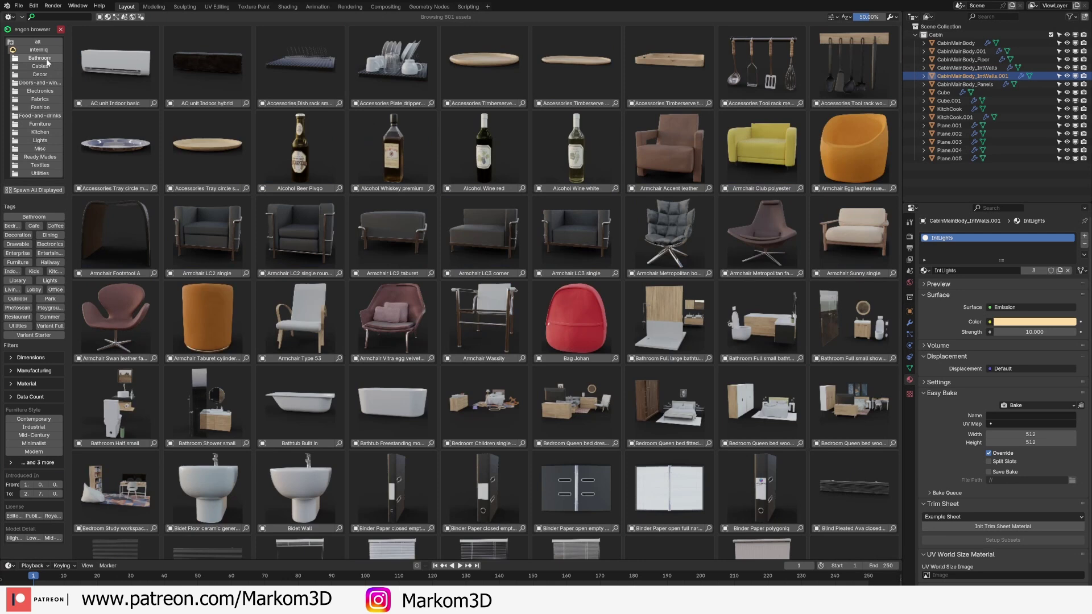
pyautogui.click(46, 51)
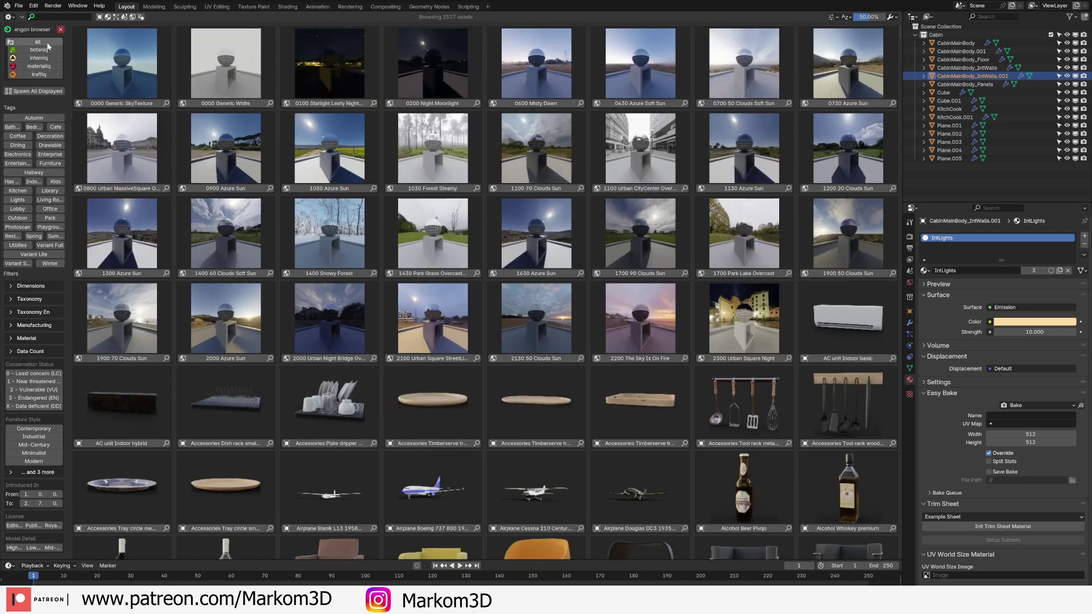
pyautogui.click(47, 58)
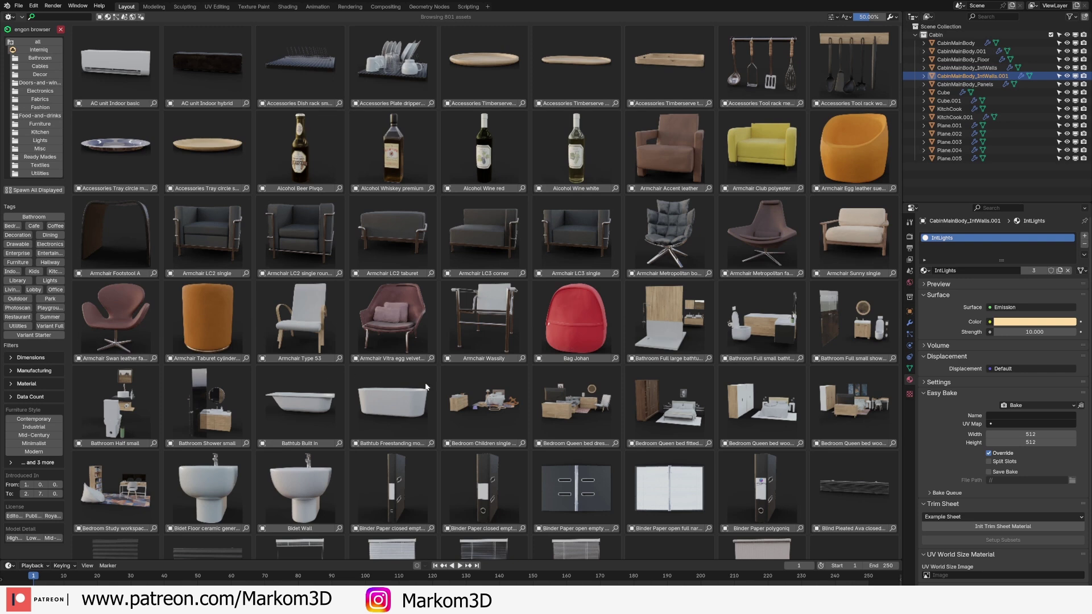
pyautogui.scroll(-2, 381, 307)
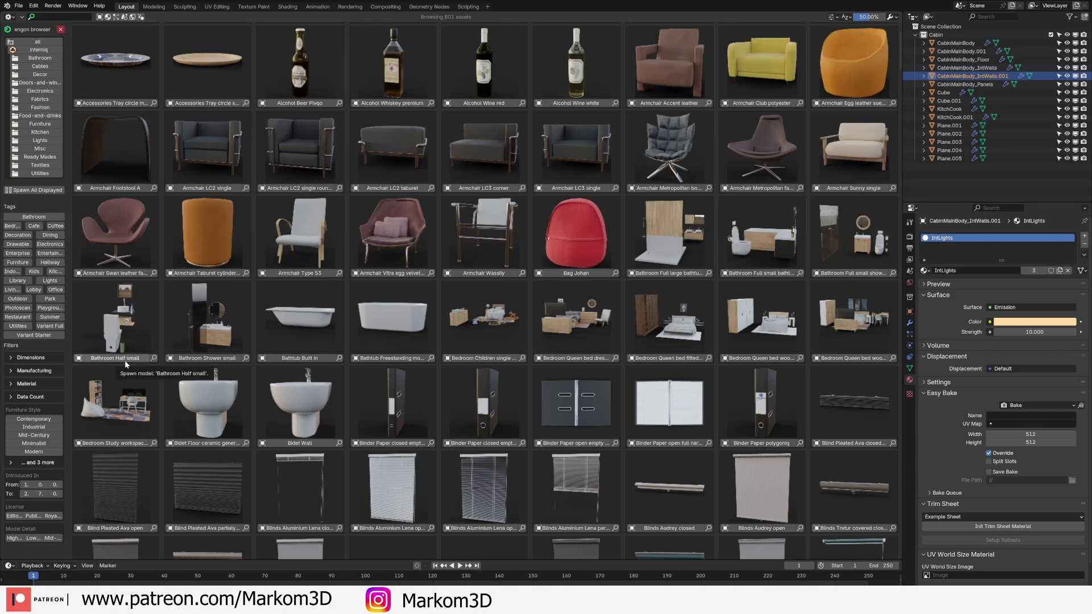
pyautogui.scroll(-6, 534, 353)
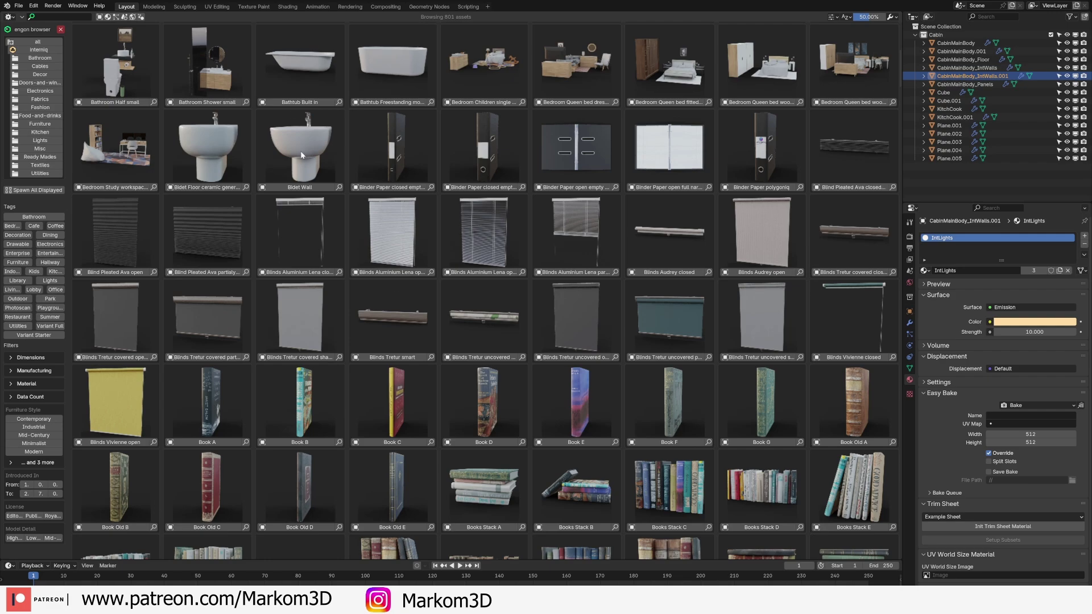
# Step: Show the cabin interior alongside the asset browser, facing the dark end wall, and list the doors and windows assets
pyautogui.hotkey('ctrl', 'space')
pyautogui.moveTo(620, 363); pyautogui.dragTo(636, 346, button='middle')
pyautogui.scroll(3, 636, 346)
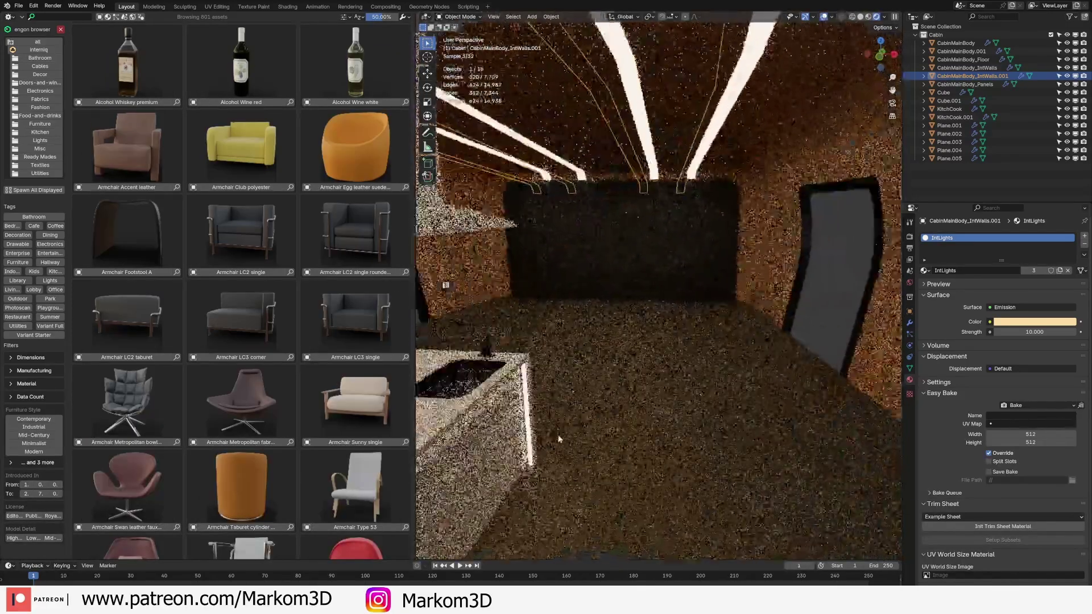
pyautogui.moveTo(558, 438); pyautogui.dragTo(565, 378, button='middle')
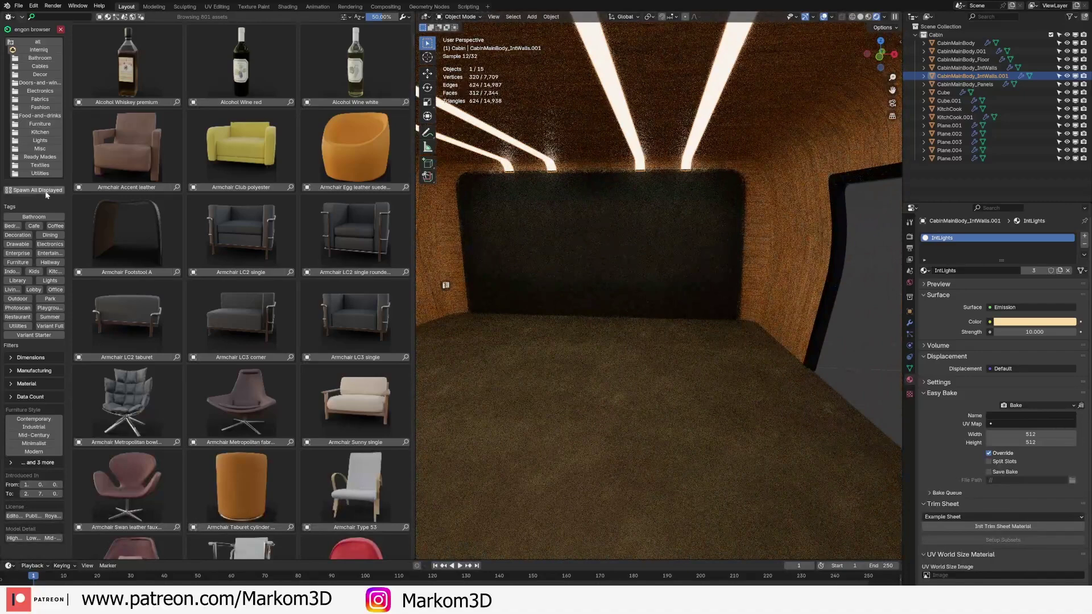
pyautogui.scroll(-10, 50, 79)
pyautogui.click(53, 83)
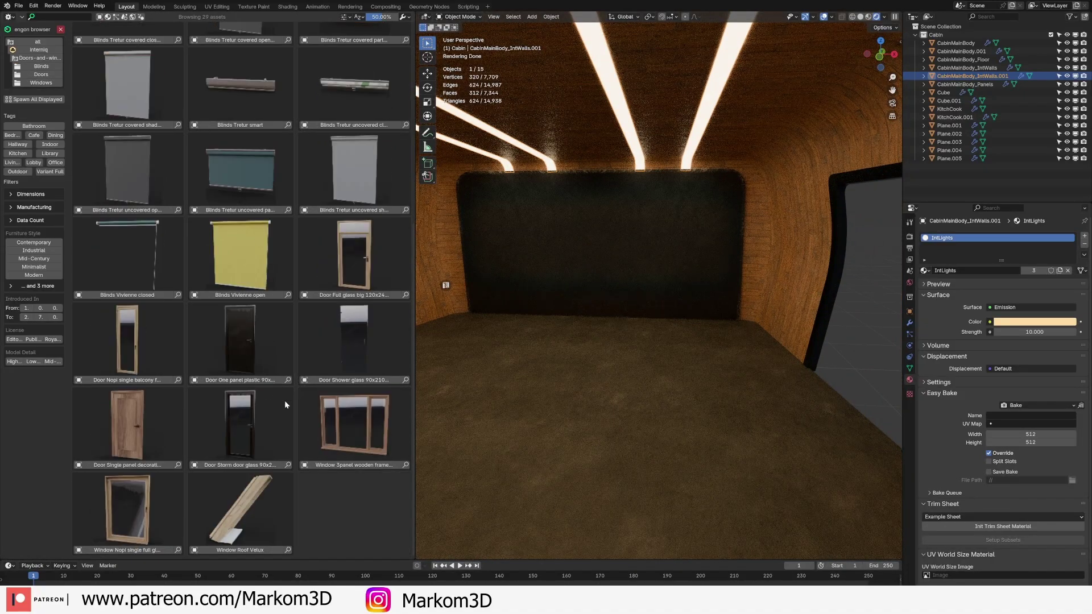
# Step: Set the 3D cursor on the cabin floor near the dark end wall and spawn the One panel plastic door there
pyautogui.click(555, 348)
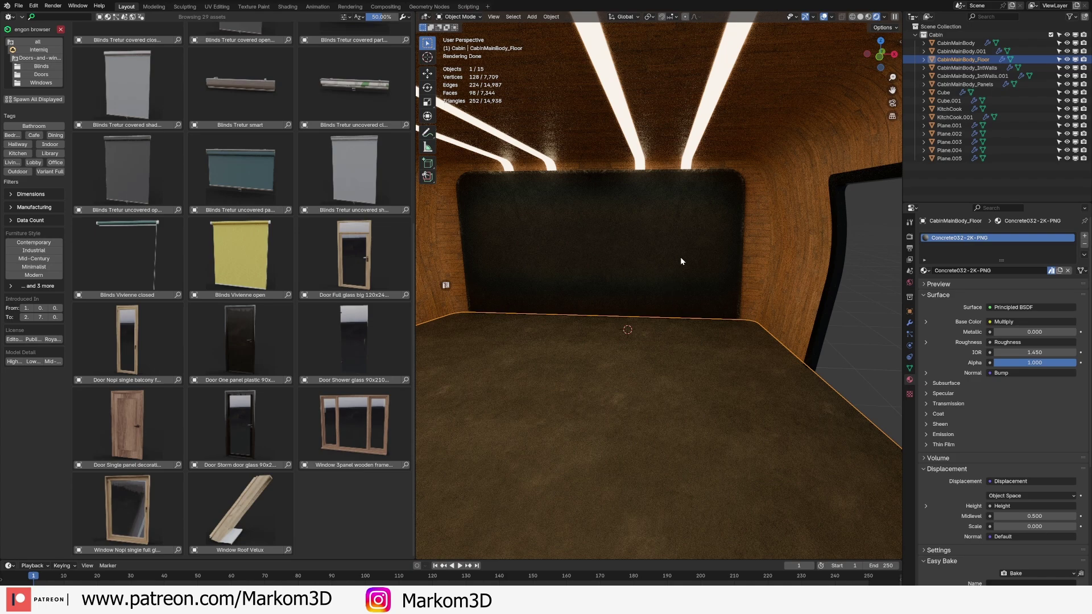
pyautogui.click(243, 380)
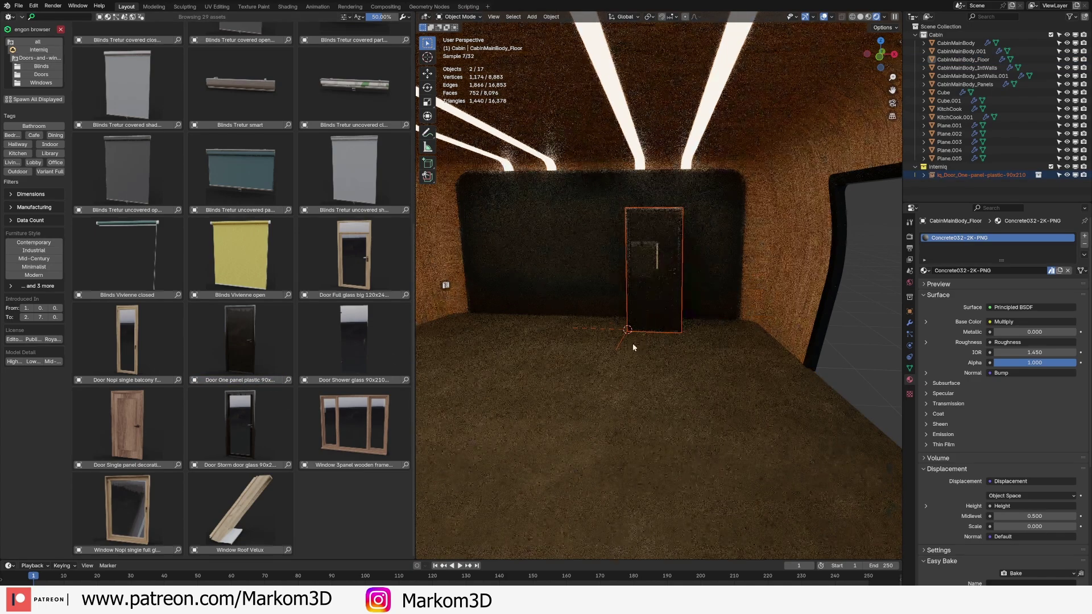
pyautogui.moveTo(559, 334); pyautogui.dragTo(561, 327, button='middle')
pyautogui.scroll(-2, 562, 327)
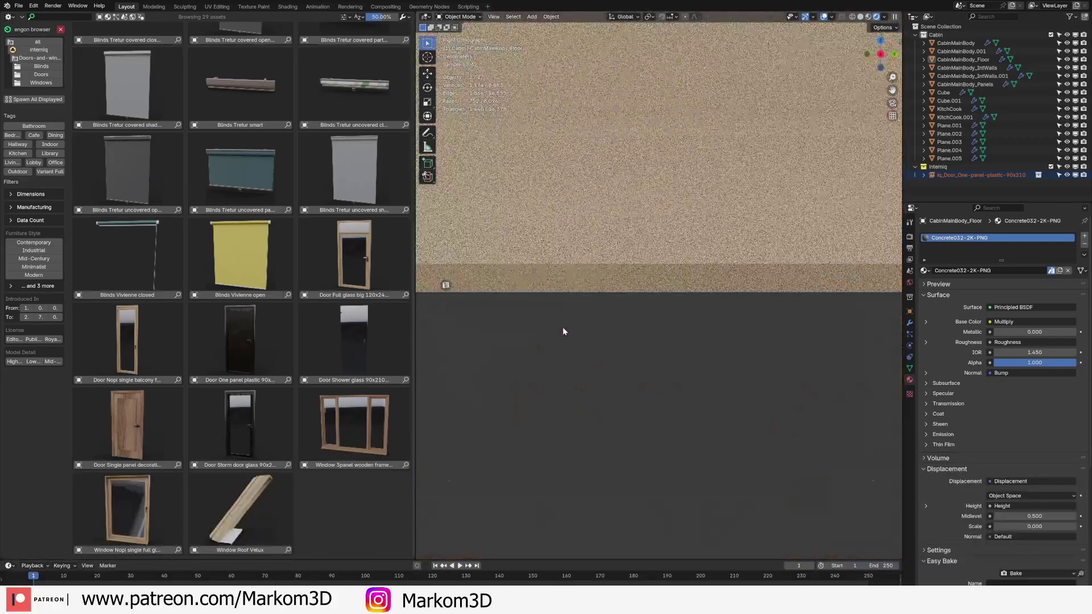
# Step: Replace the plastic door with the Single panel decorative wooden door and move it along Y to the dark end wall
pyautogui.press('KP_Decimal')
pyautogui.press('Delete')
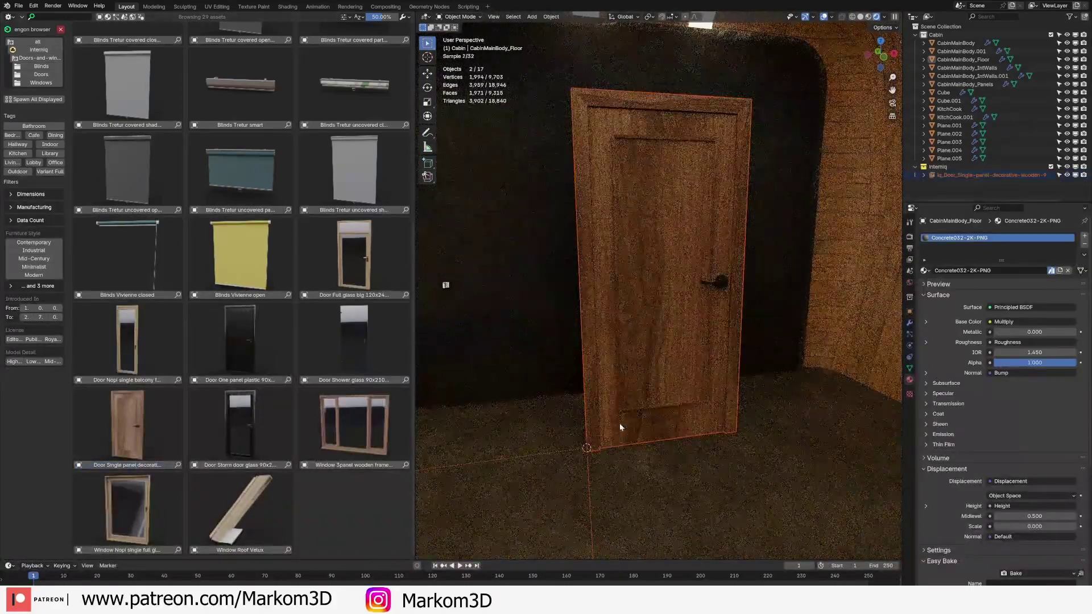
pyautogui.press('g')
pyautogui.press('y')
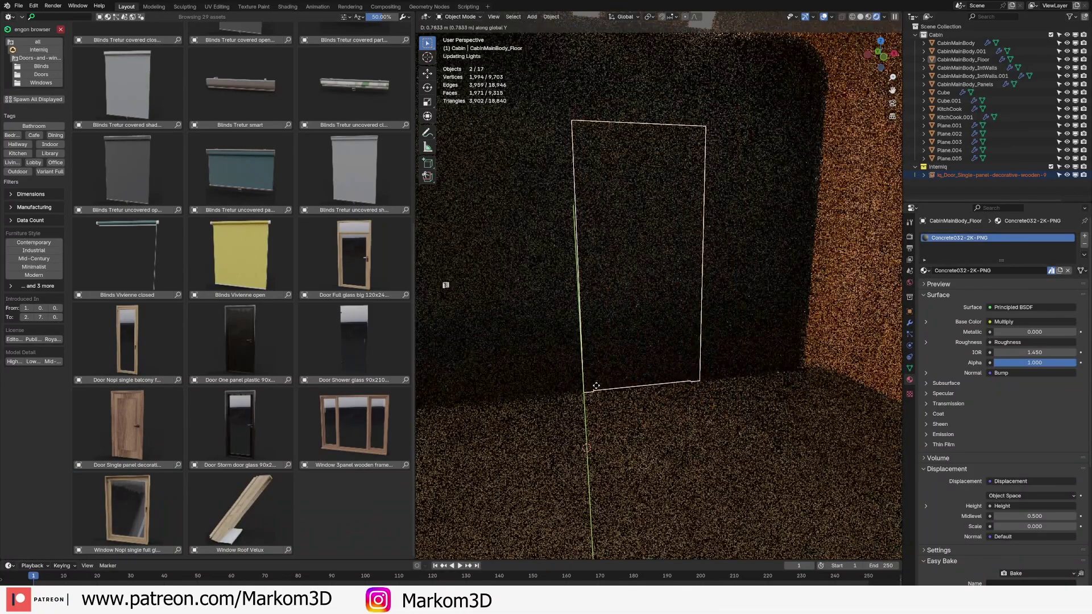
pyautogui.click(600, 392)
# Step: Duplicate the wooden door along X to the other side of the dark end wall and adjust its X position
pyautogui.scroll(-2, 599, 393)
pyautogui.keyDown('shift'); pyautogui.moveTo(599, 393); pyautogui.dragTo(715, 360, button='middle'); pyautogui.keyUp('shift')
pyautogui.scroll(-1, 715, 361)
pyautogui.hotkey('shift', 'd')
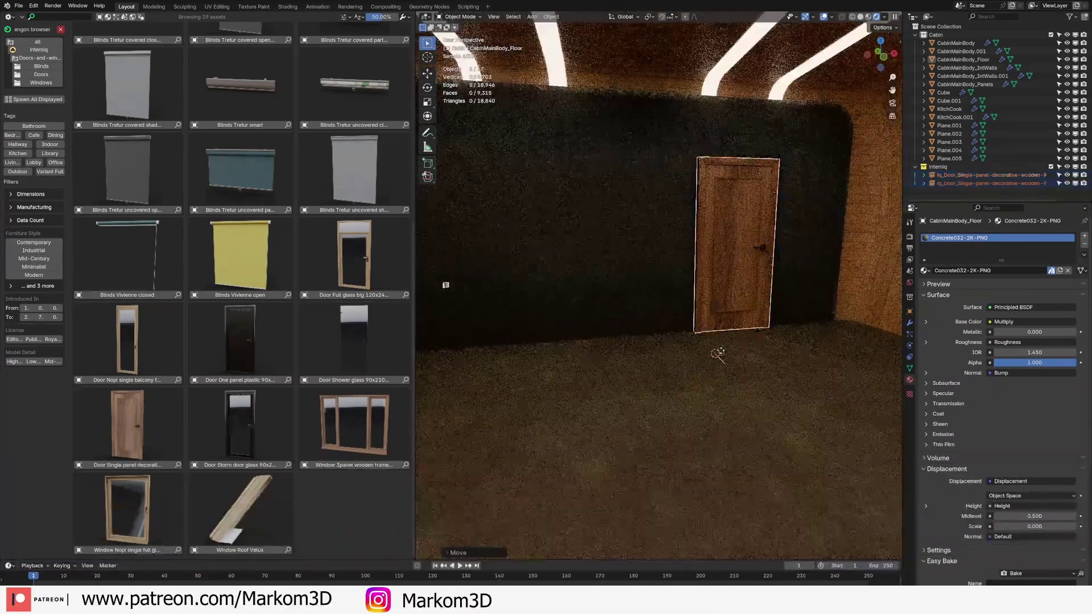
pyautogui.press('x')
pyautogui.click(427, 396)
pyautogui.keyDown('shift'); pyautogui.moveTo(512, 365); pyautogui.dragTo(582, 358, button='middle'); pyautogui.keyUp('shift')
pyautogui.scroll(-2, 576, 360)
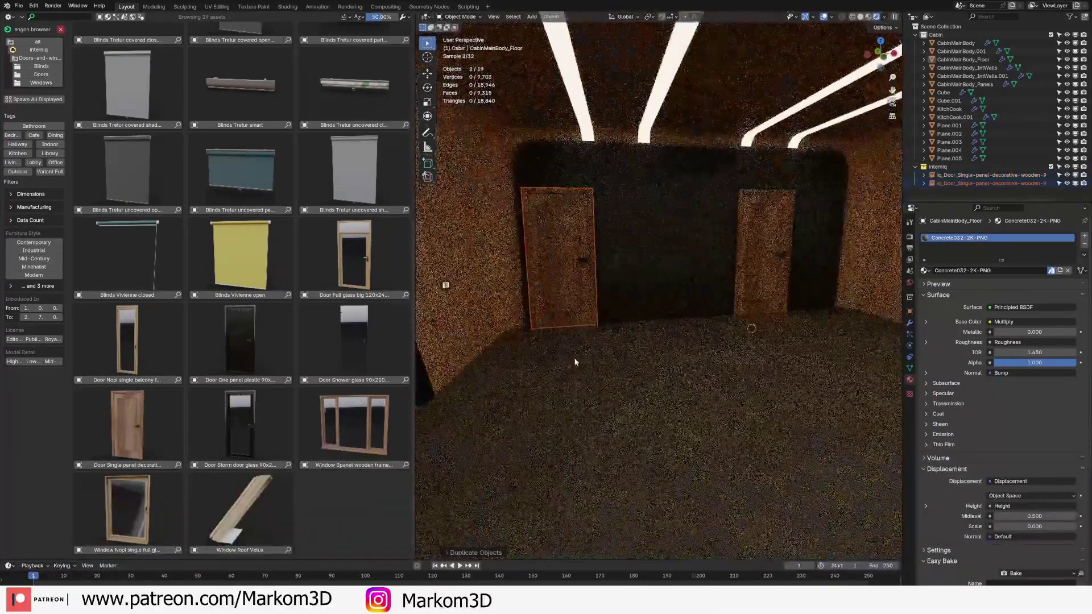
pyautogui.press('g')
pyautogui.press('x')
pyautogui.click(647, 355)
# Step: Try rotating the duplicated door 180° about Z, and mirror it with a scale of -1 along X
pyautogui.write('rz180')
pyautogui.press('Return')
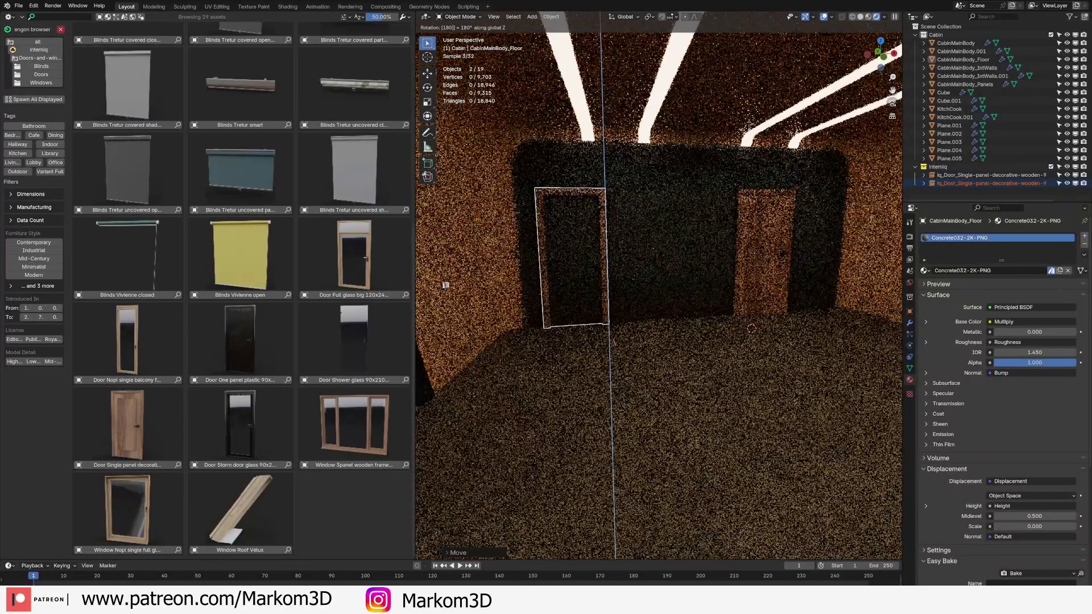
pyautogui.write('sx-1')
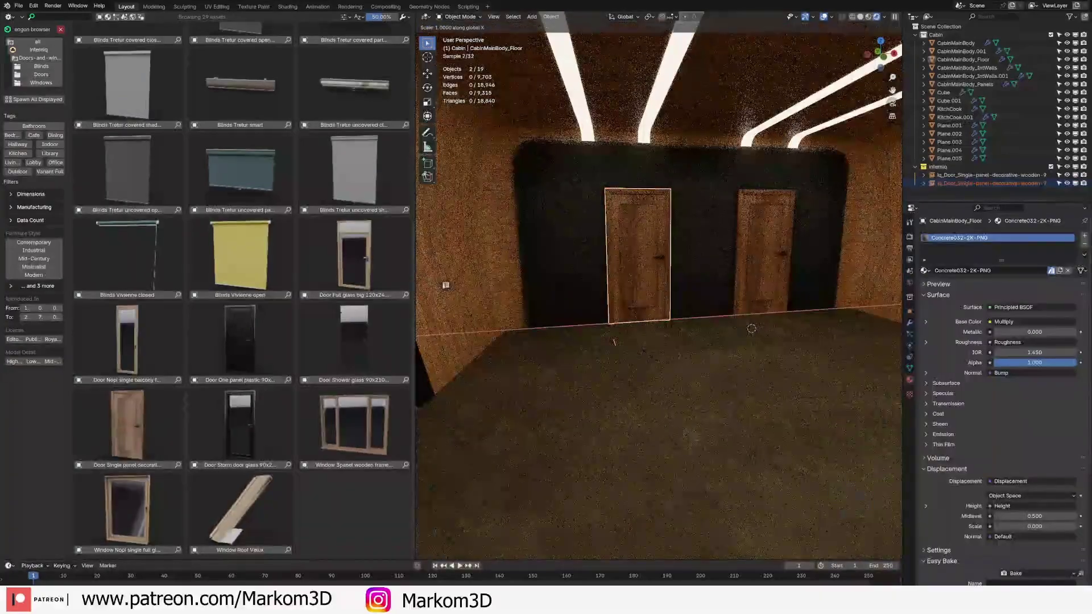
pyautogui.press('Return')
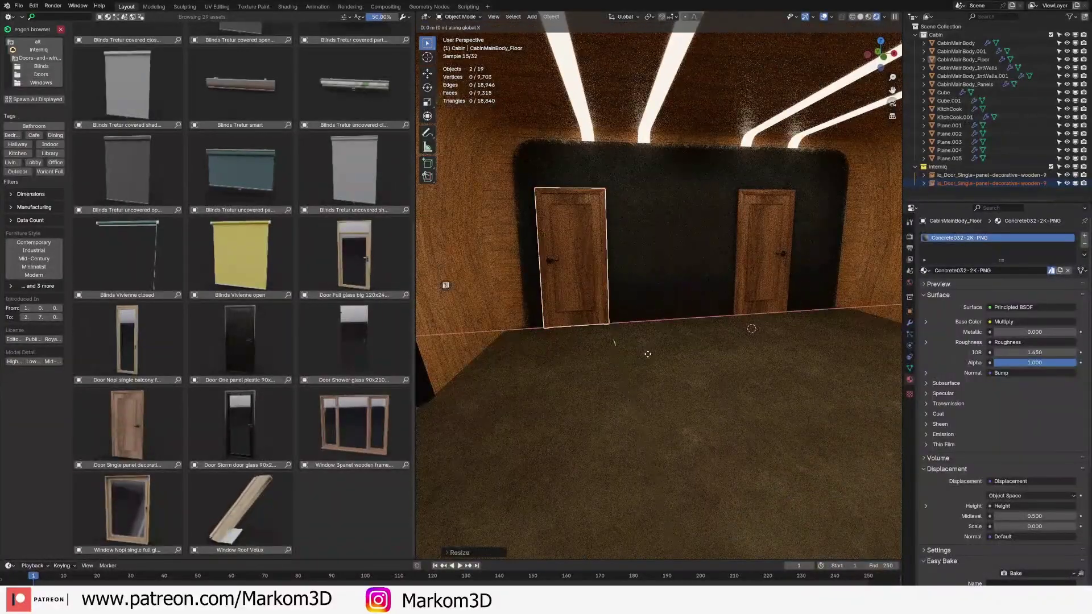
# Step: Move the mirrored door along X closer to the first door and select both doors
pyautogui.press('g')
pyautogui.press('x')
pyautogui.click(708, 348)
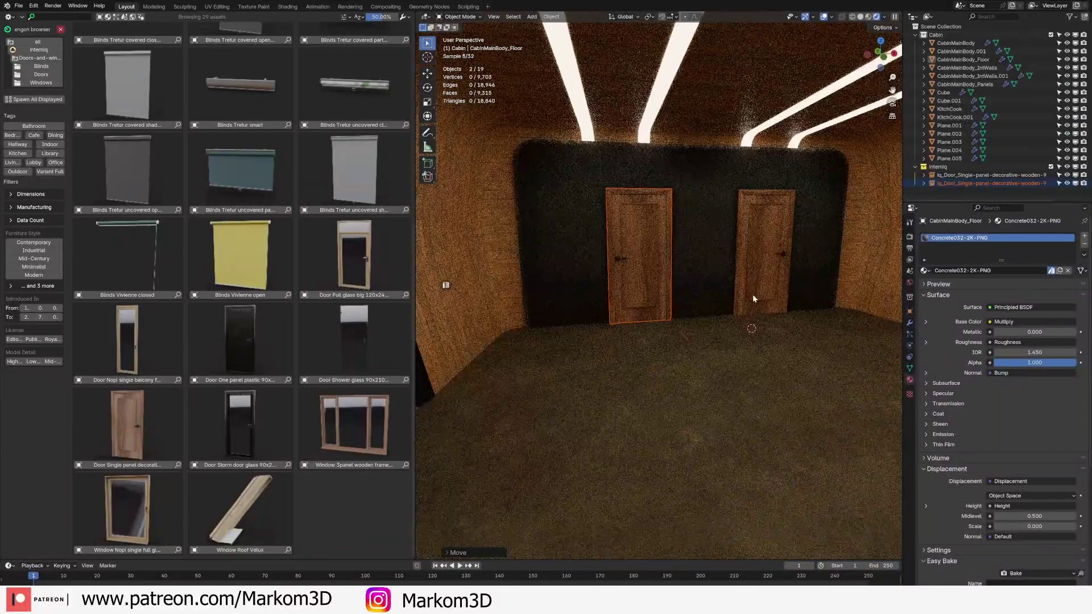
pyautogui.click(770, 305)
# Step: Look through the interniq models for cabin furnishings and narrow the list to the Ready Mades living room sets
pyautogui.keyDown('shift'); pyautogui.moveTo(770, 304); pyautogui.dragTo(645, 344, button='middle'); pyautogui.keyUp('shift')
pyautogui.scroll(3, 681, 346)
pyautogui.scroll(-6, 620, 333)
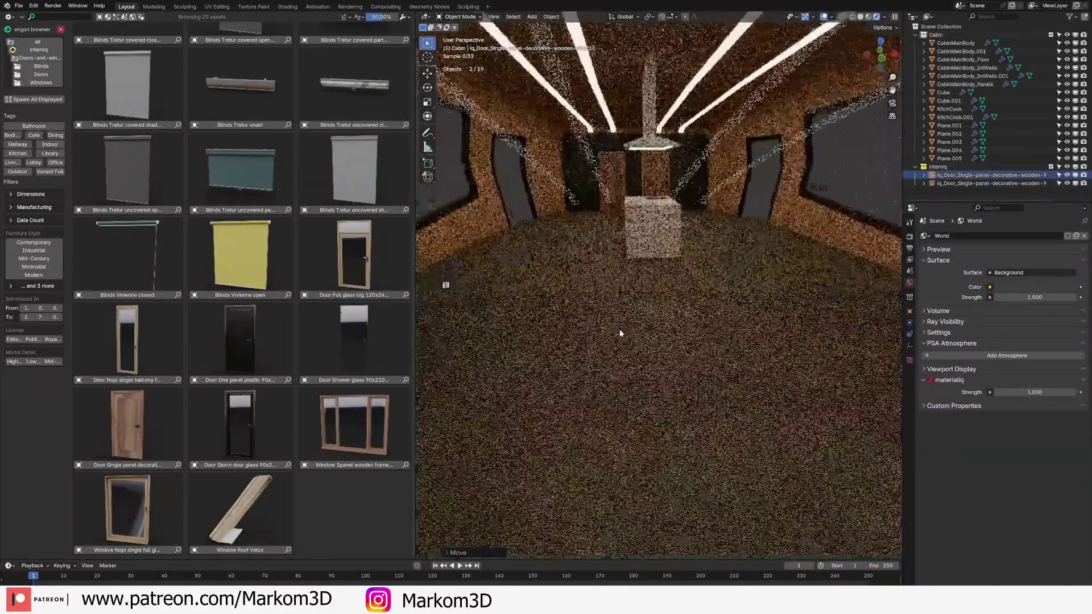
pyautogui.scroll(10, 619, 334)
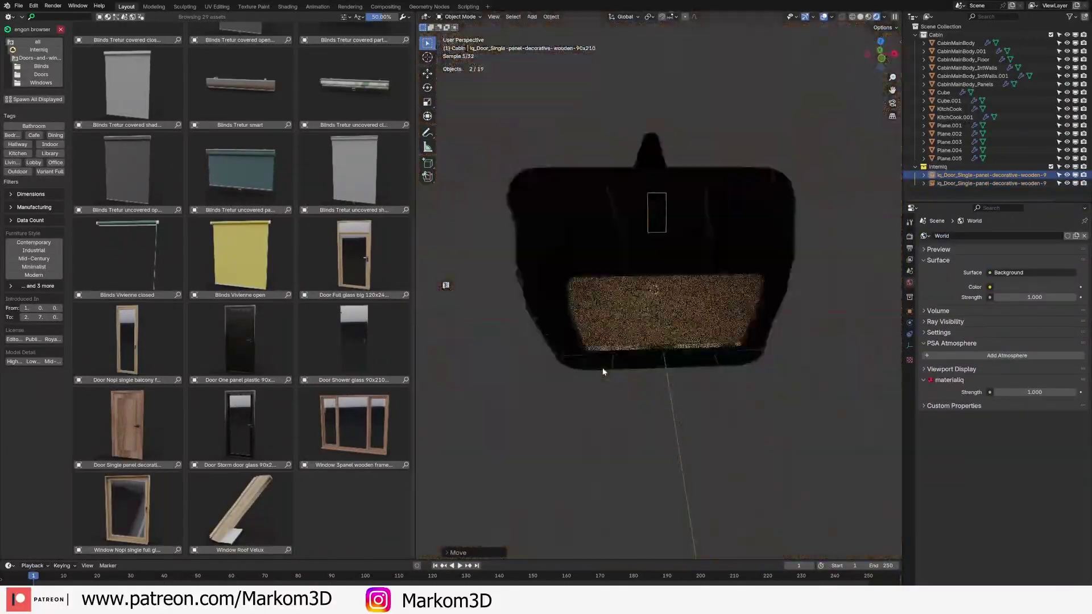
pyautogui.moveTo(602, 367); pyautogui.dragTo(548, 354, button='middle')
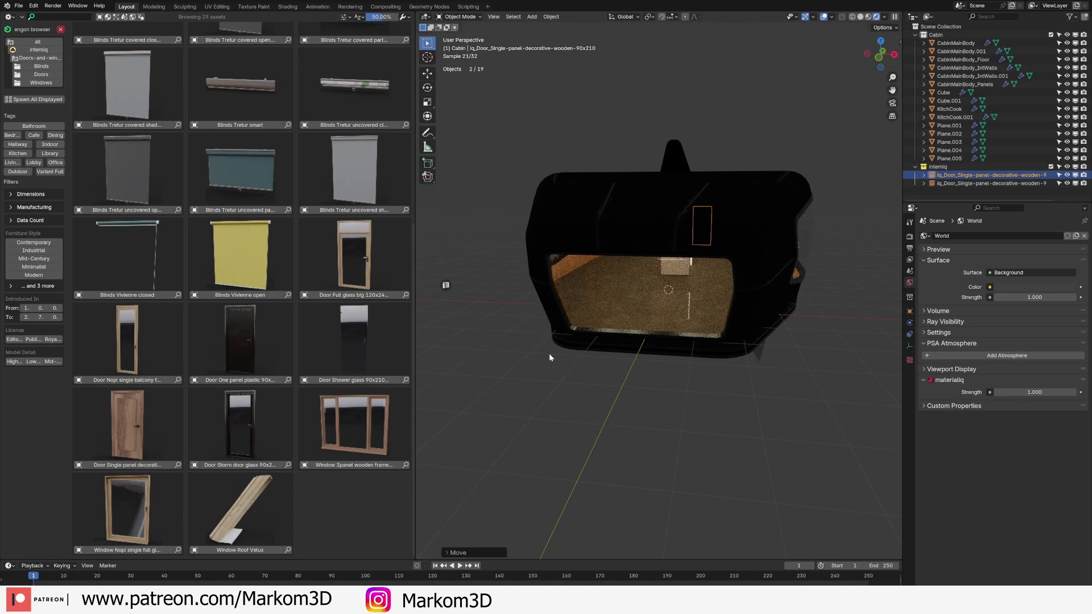
pyautogui.click(39, 51)
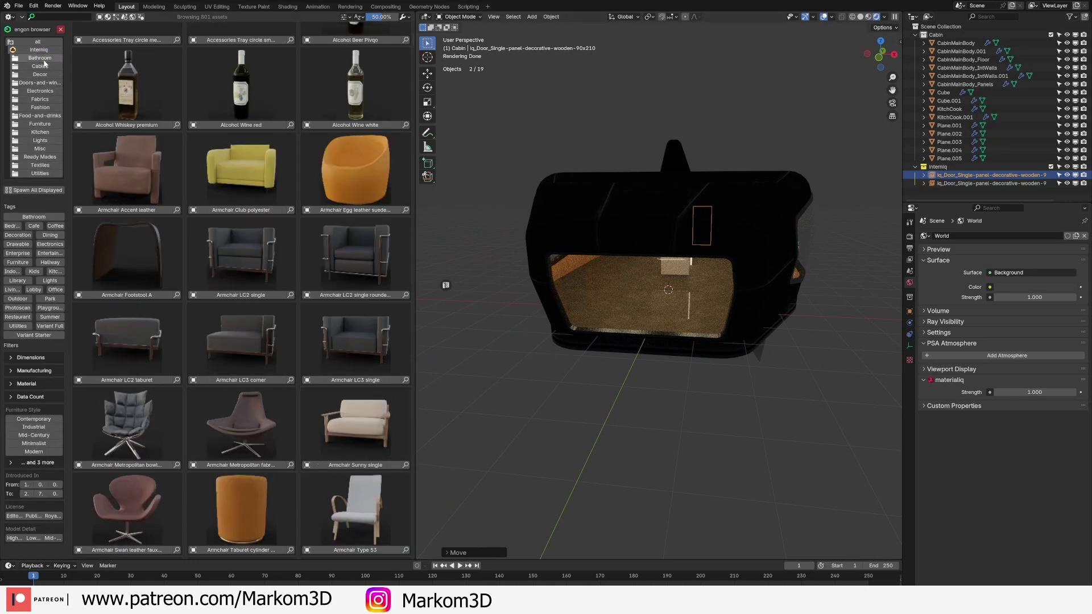
pyautogui.scroll(-5, 283, 341)
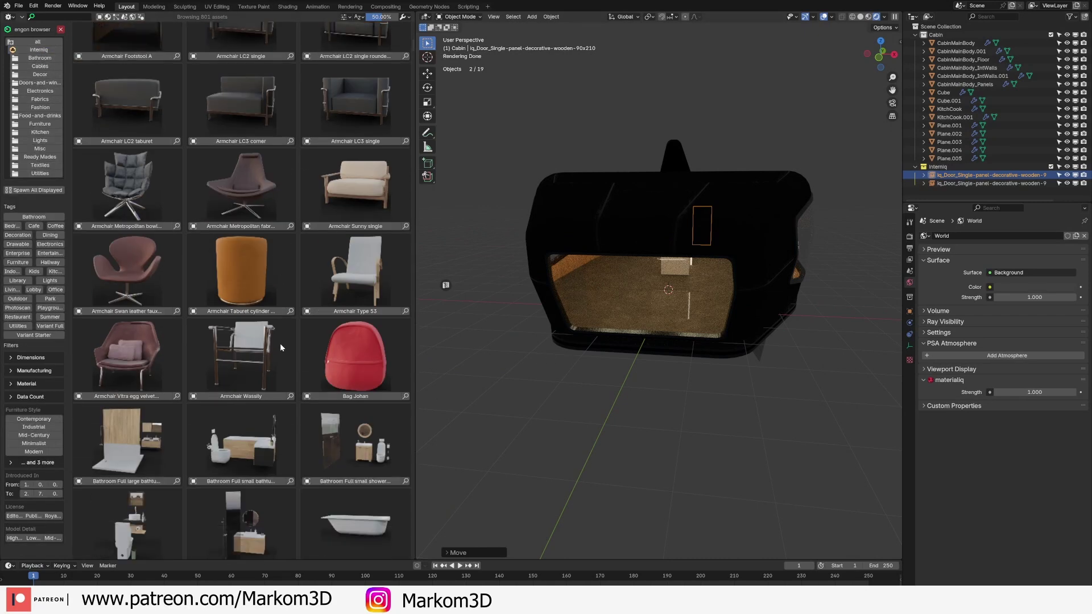
pyautogui.scroll(-10, 264, 359)
pyautogui.scroll(-8, 264, 357)
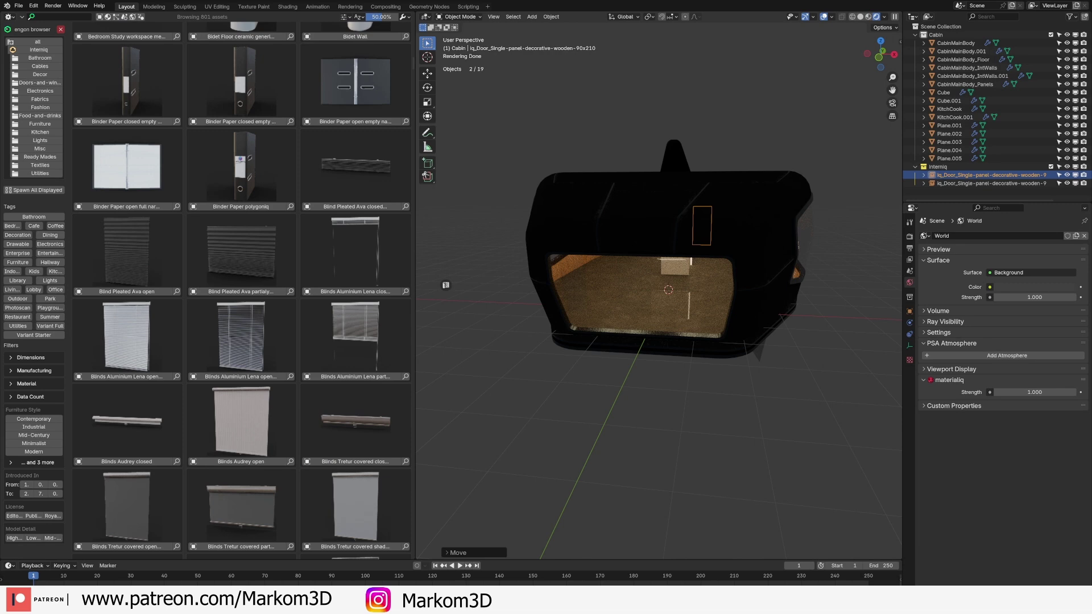
pyautogui.scroll(-12, 200, 267)
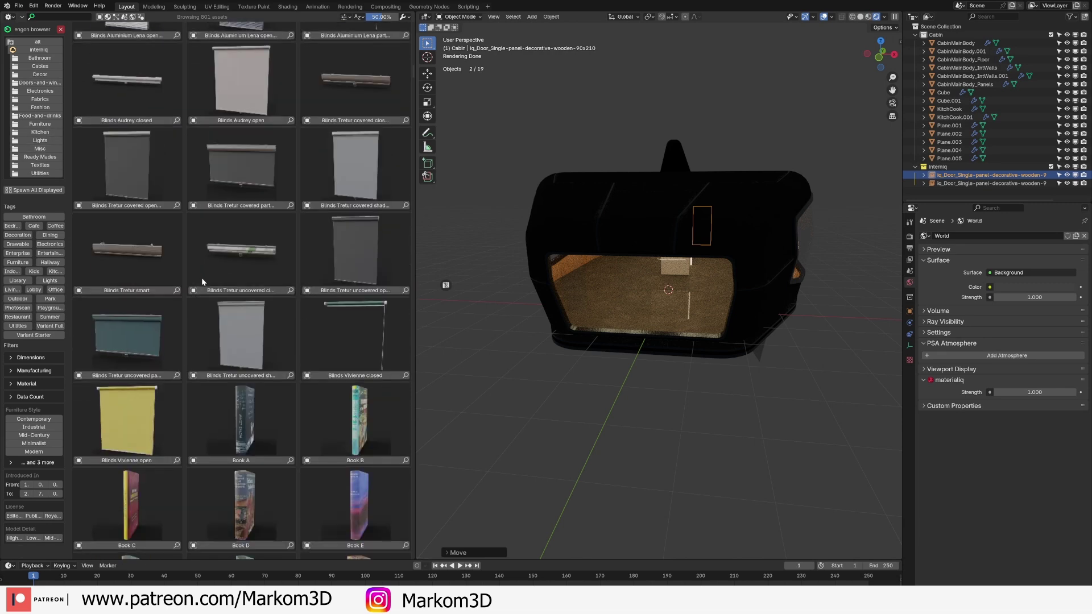
pyautogui.scroll(-8, 198, 287)
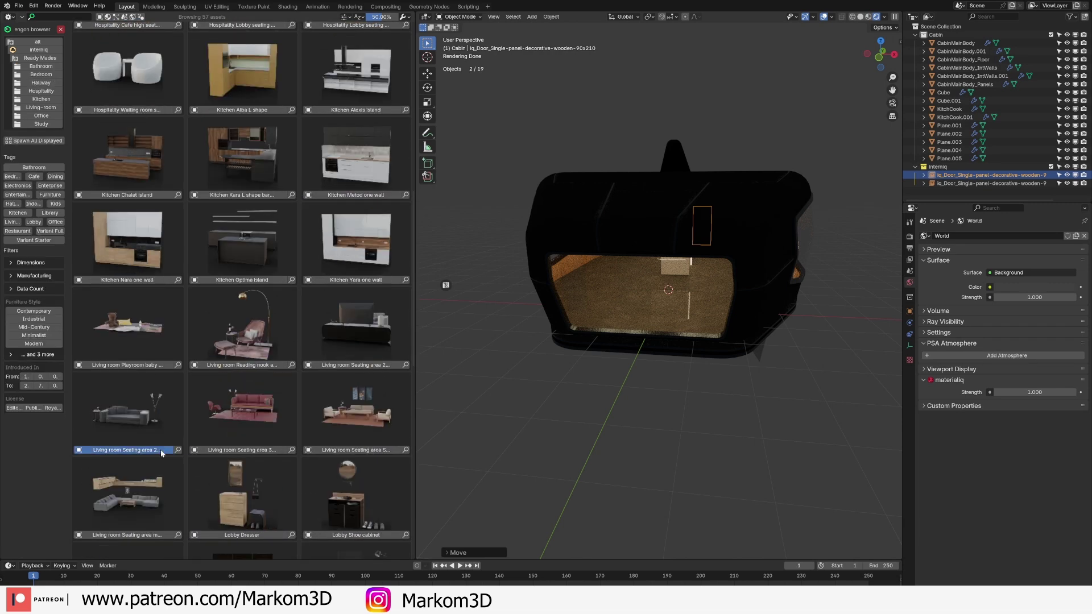
# Step: Place the two-seat upholstered living room seating area on the cabin floor in front of the kitchen island and inspect it
pyautogui.moveTo(162, 452); pyautogui.dragTo(651, 297)
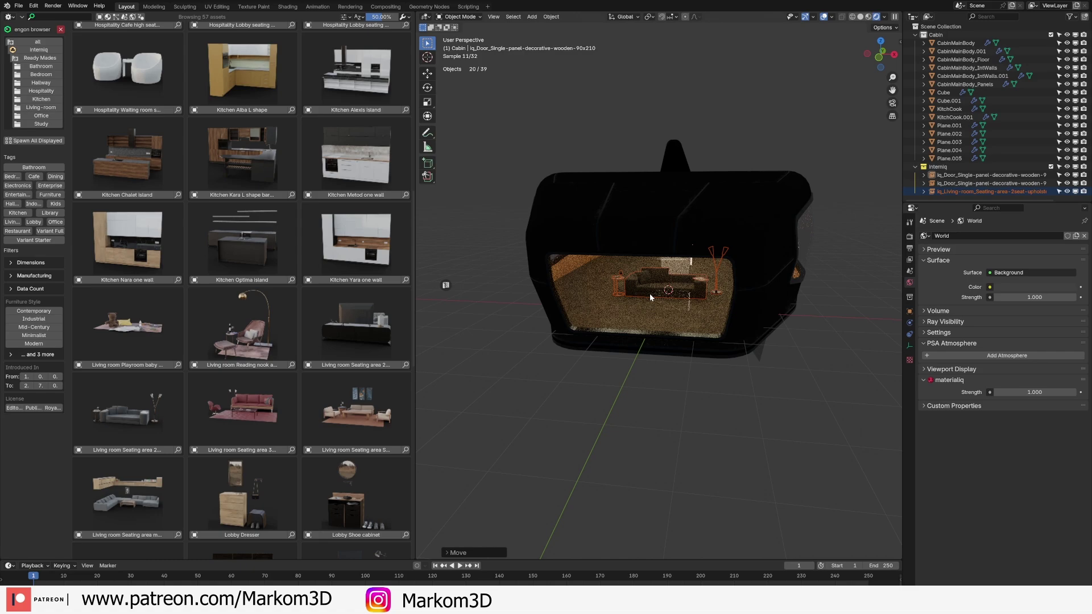
pyautogui.press('KP_Decimal')
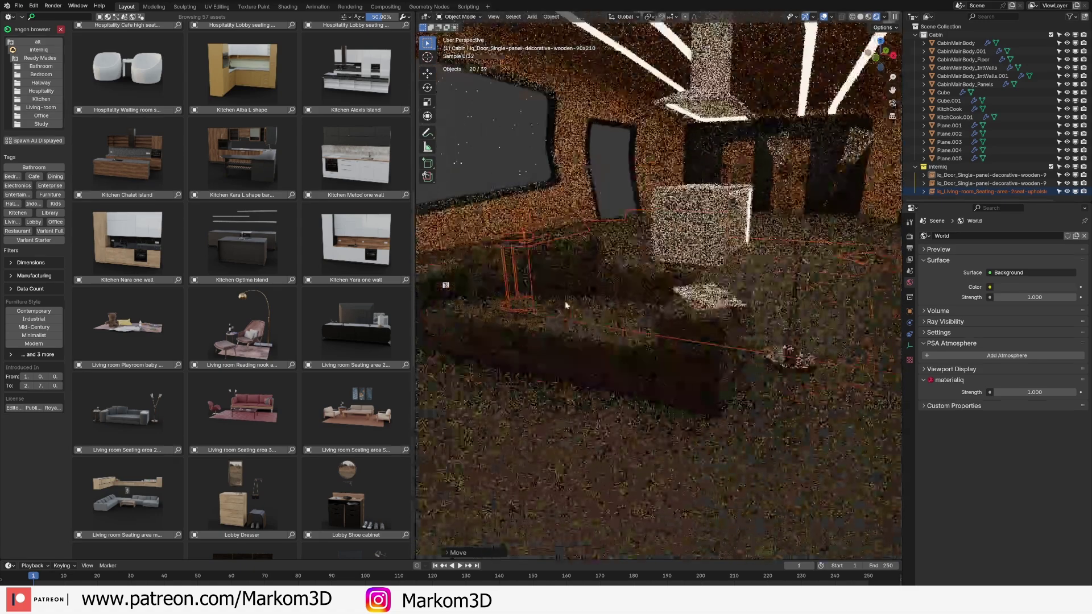
pyautogui.scroll(-10, 623, 304)
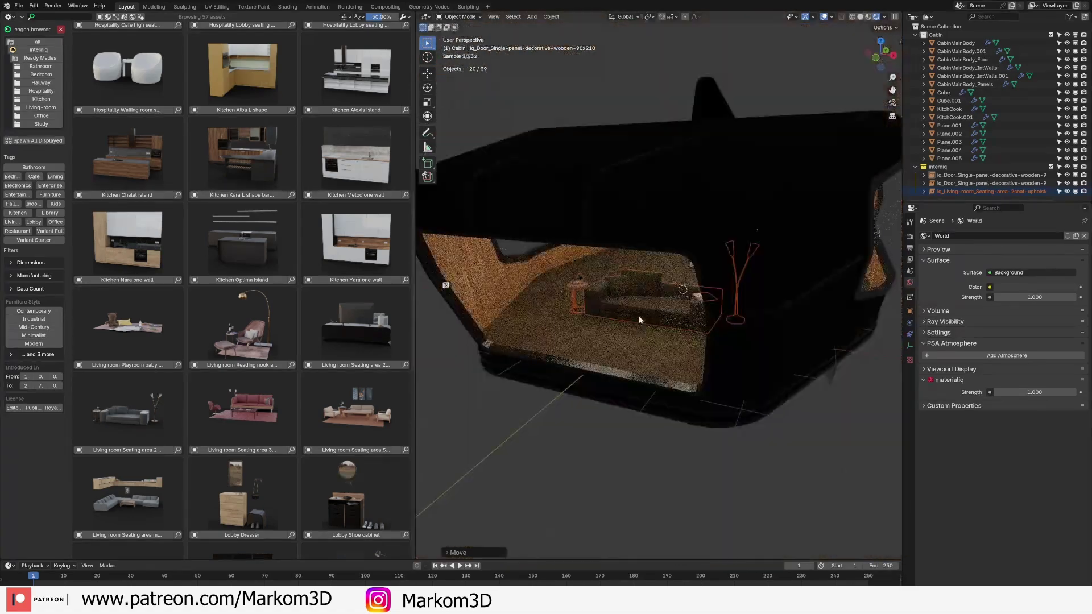
pyautogui.moveTo(639, 316); pyautogui.dragTo(681, 313, button='middle')
pyautogui.moveTo(654, 273); pyautogui.dragTo(607, 281, button='middle')
pyautogui.scroll(5, 613, 272)
pyautogui.scroll(-5, 612, 273)
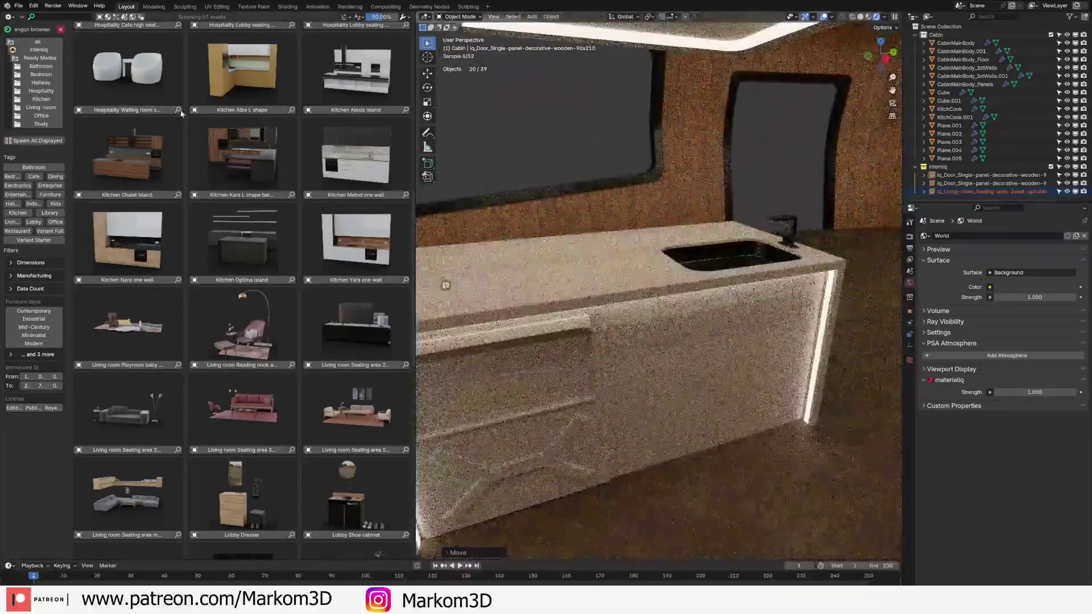
# Step: Switch the interniq models to the Kitchen category and bring the kitchen island's countertop into view
pyautogui.click(42, 100)
pyautogui.click(39, 50)
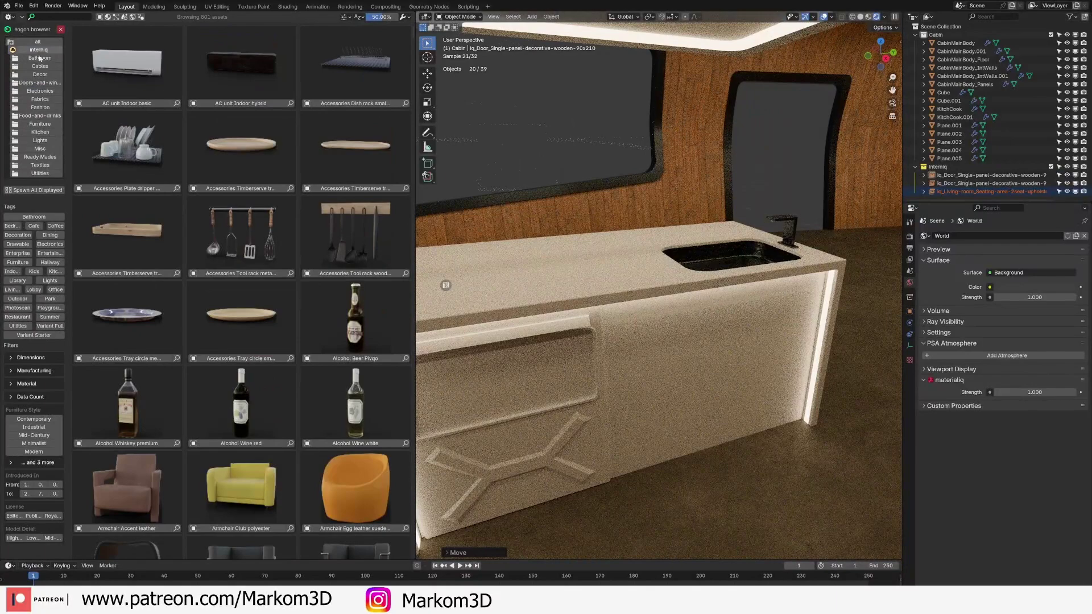
pyautogui.click(43, 133)
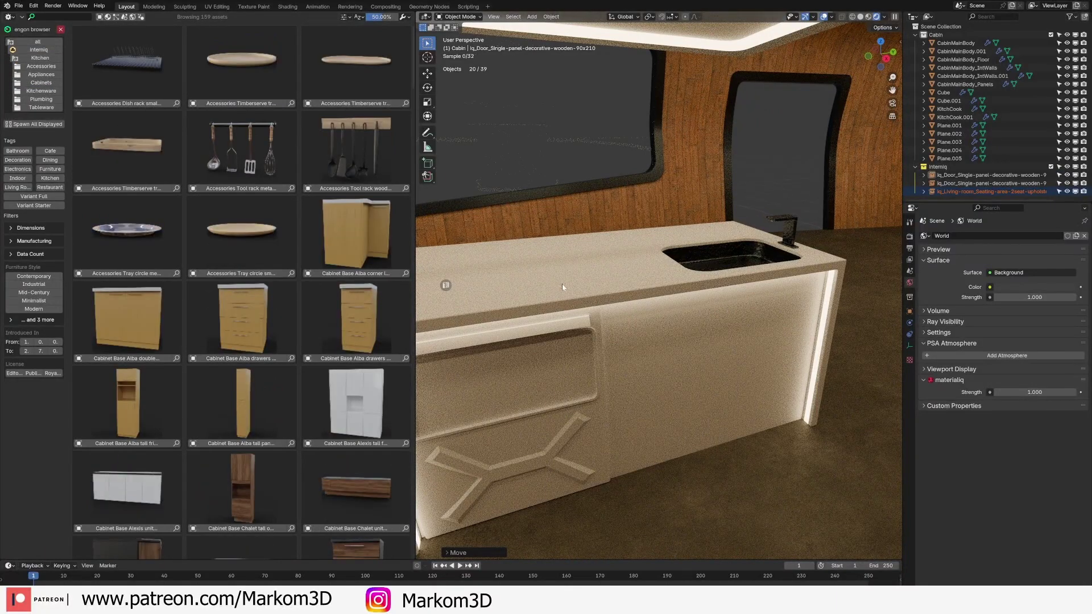
pyautogui.moveTo(561, 284); pyautogui.dragTo(642, 267, button='middle')
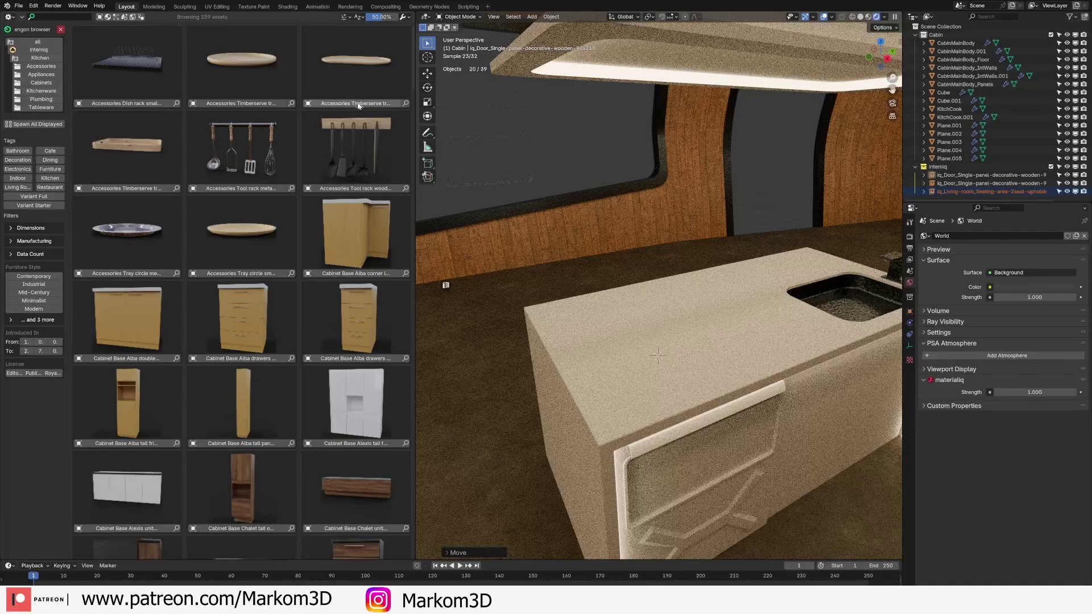
# Step: Try a Timberserve wooden tray on the island countertop, undo it, and place the wooden chopping board and square-pattern cotton cloth there instead
pyautogui.moveTo(361, 108); pyautogui.dragTo(687, 379)
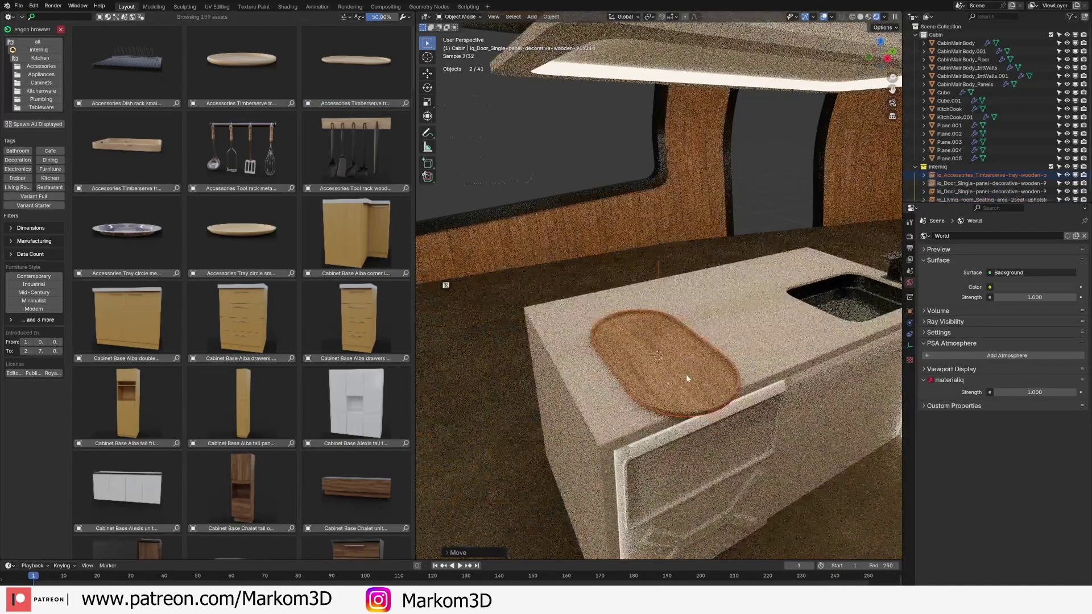
pyautogui.hotkey('ctrl', 'z')
pyautogui.scroll(-15, 284, 324)
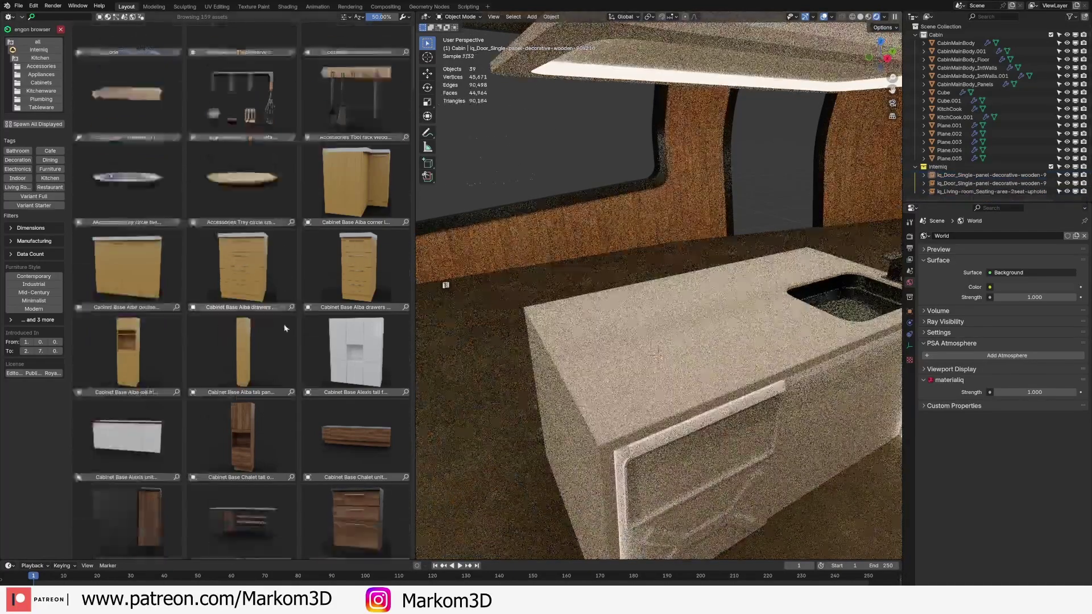
pyautogui.moveTo(241, 212); pyautogui.dragTo(636, 371)
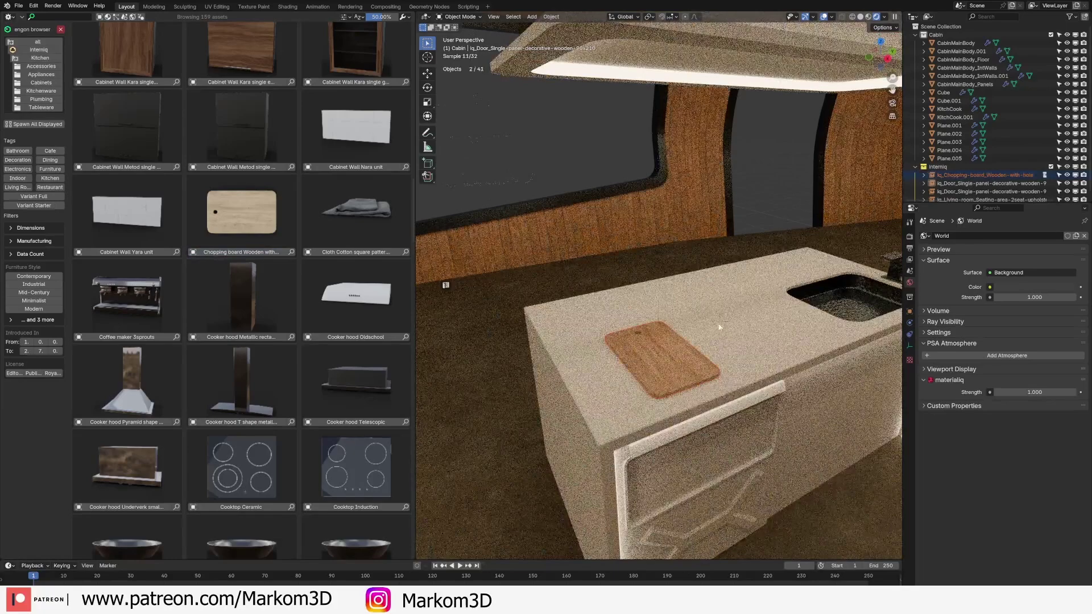
pyautogui.moveTo(378, 257); pyautogui.dragTo(719, 323)
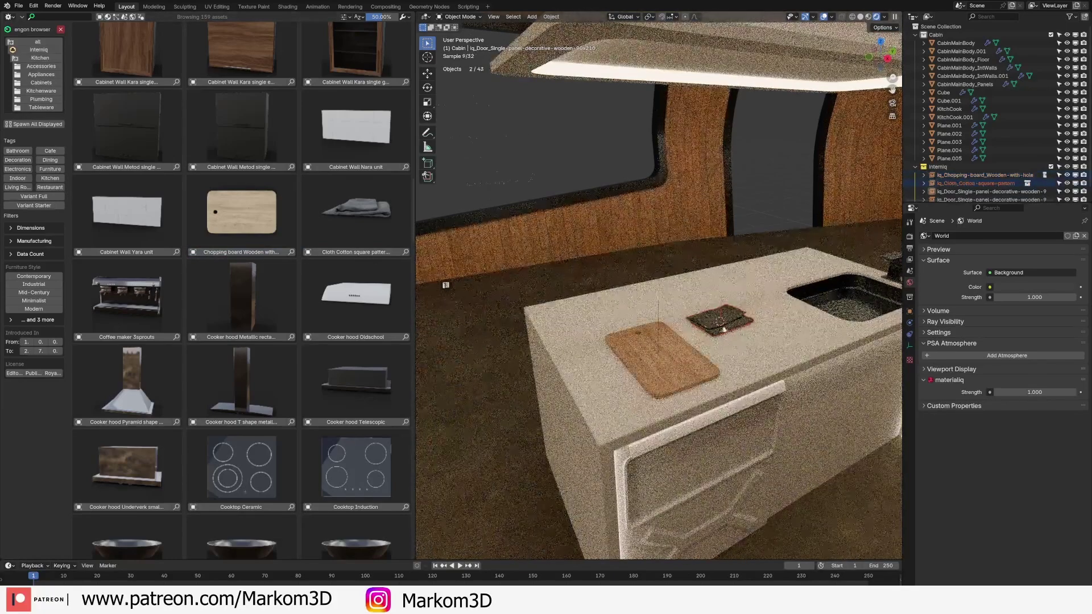
# Step: Place a stack of Zimax soup plates in the island's sink with stacked drinking glasses beside it
pyautogui.scroll(-5, 258, 204)
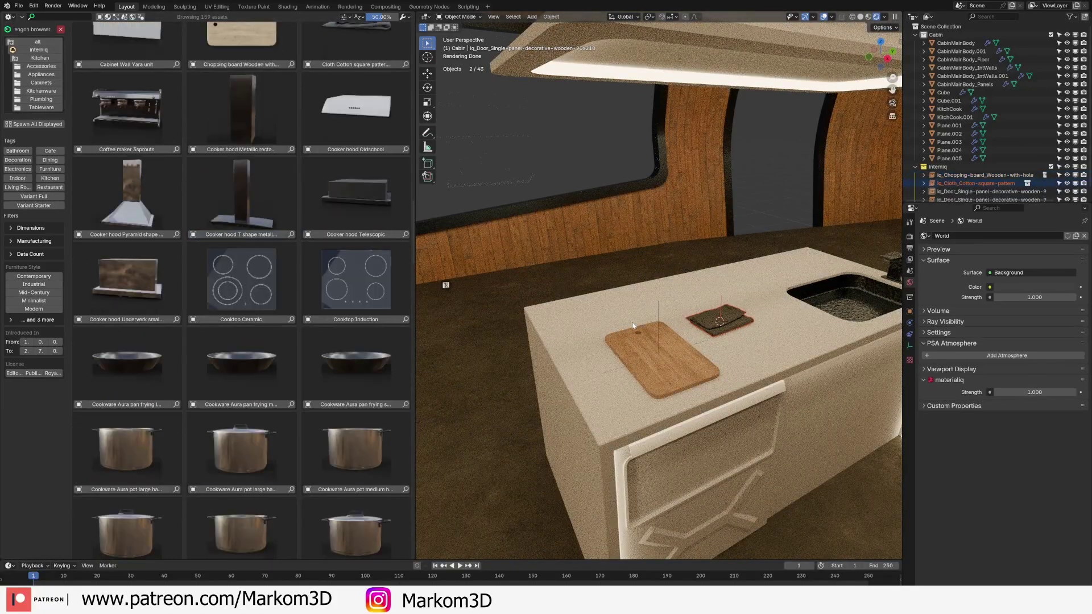
pyautogui.keyDown('shift'); pyautogui.moveTo(632, 325); pyautogui.dragTo(544, 336, button='middle'); pyautogui.keyUp('shift')
pyautogui.keyDown('shift'); pyautogui.moveTo(563, 390); pyautogui.dragTo(602, 380, button='middle'); pyautogui.keyUp('shift')
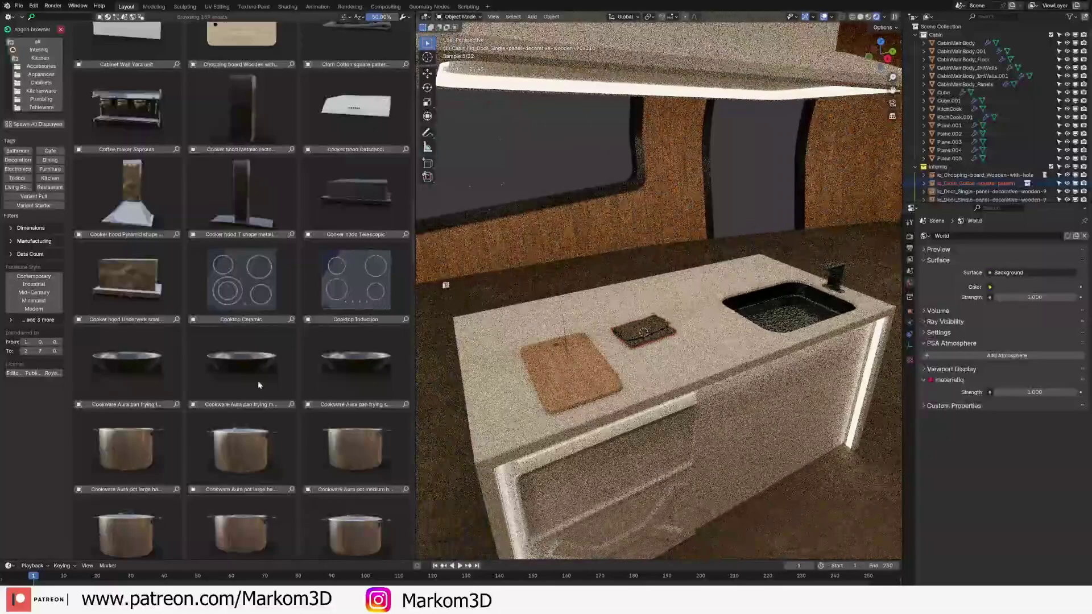
pyautogui.scroll(-15, 258, 385)
pyautogui.moveTo(357, 268); pyautogui.dragTo(787, 315)
pyautogui.scroll(5, 787, 312)
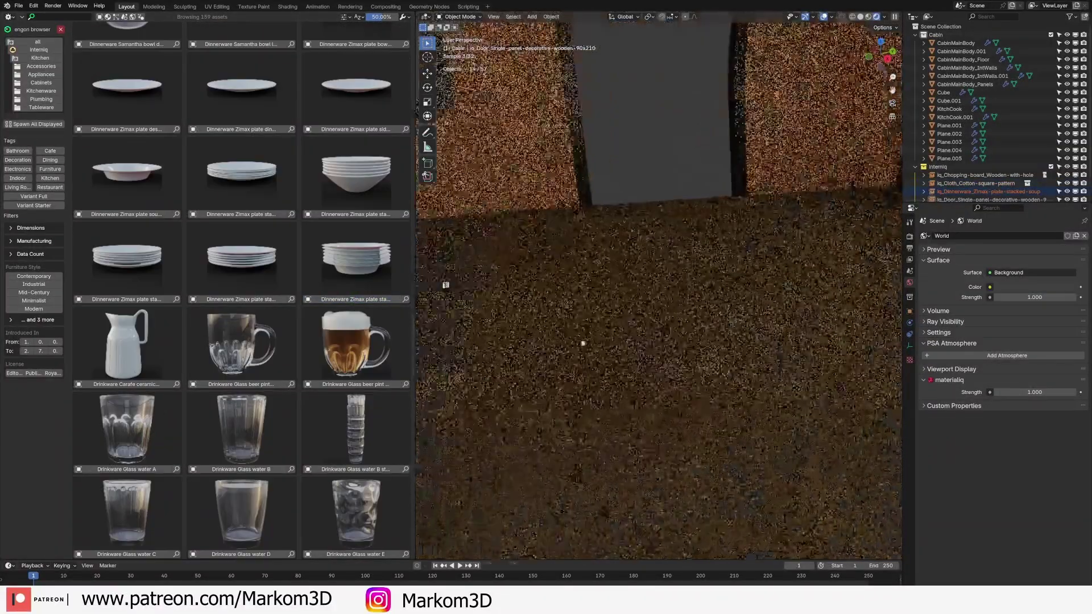
pyautogui.press('KP_Decimal')
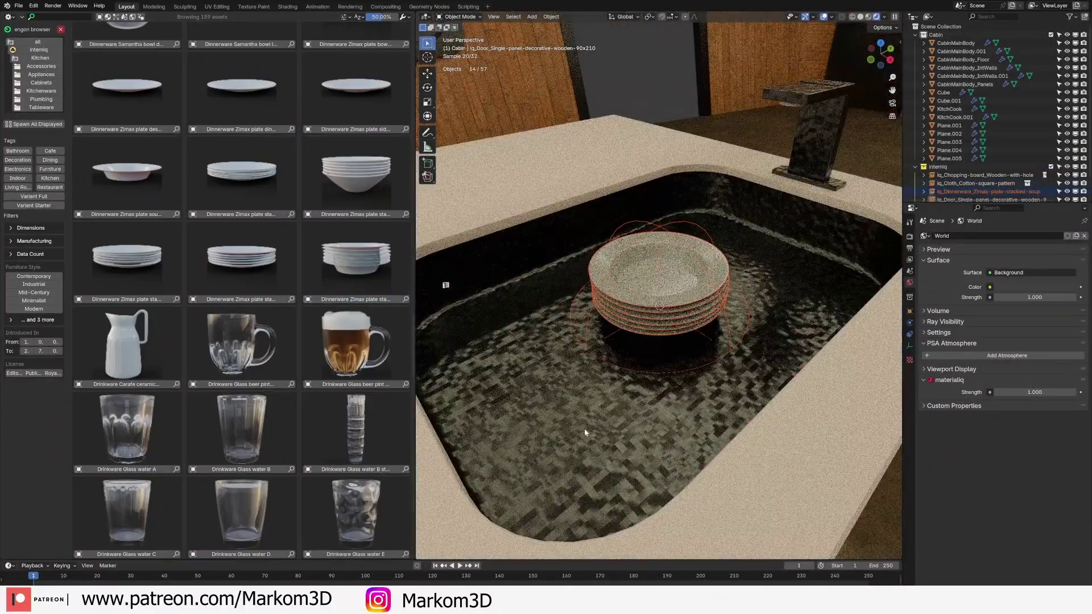
pyautogui.scroll(-3, 531, 417)
pyautogui.keyDown('shift'); pyautogui.moveTo(506, 385); pyautogui.dragTo(545, 380, button='middle'); pyautogui.keyUp('shift')
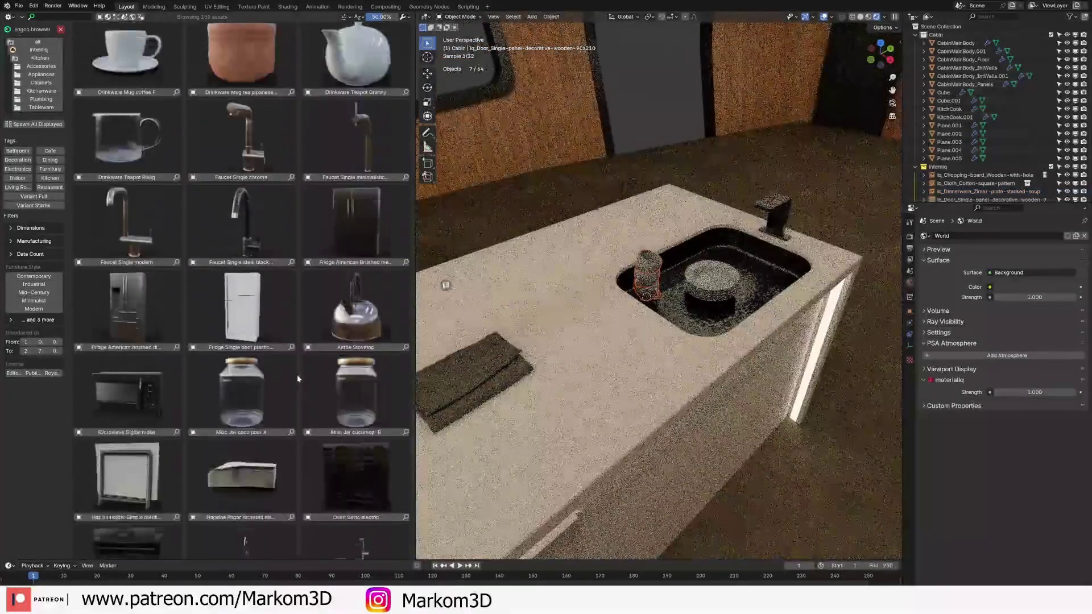
# Step: Place the Coffee maker 3sprouts from the kitchen Appliances on the island countertop and rotate it 90° about Z
pyautogui.scroll(-5, 297, 374)
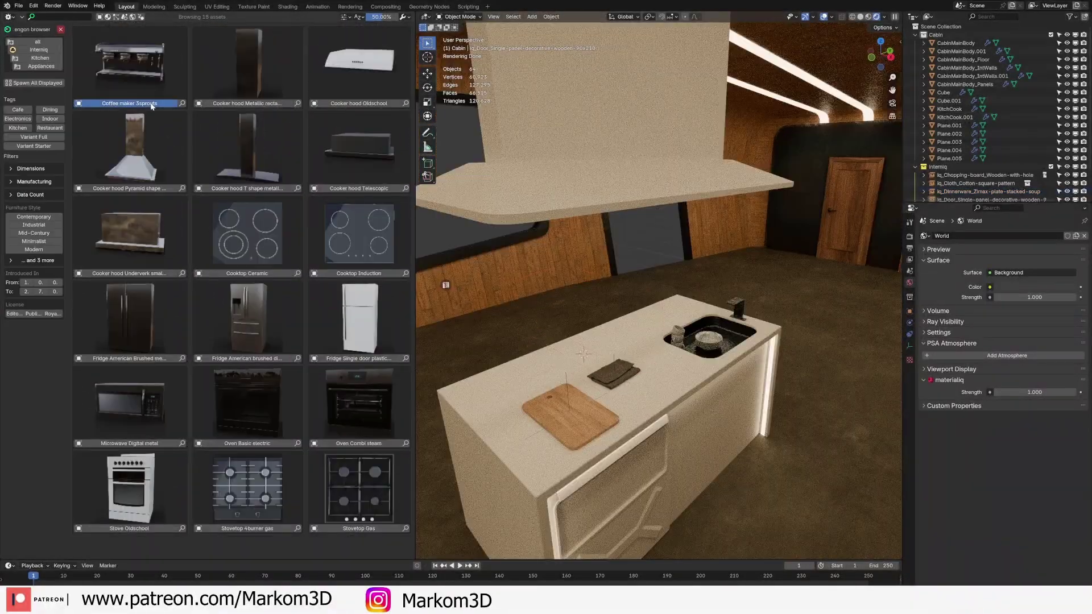
pyautogui.moveTo(130, 62); pyautogui.dragTo(573, 318)
pyautogui.press('r')
pyautogui.press('z')
pyautogui.press('9')
pyautogui.press('0')
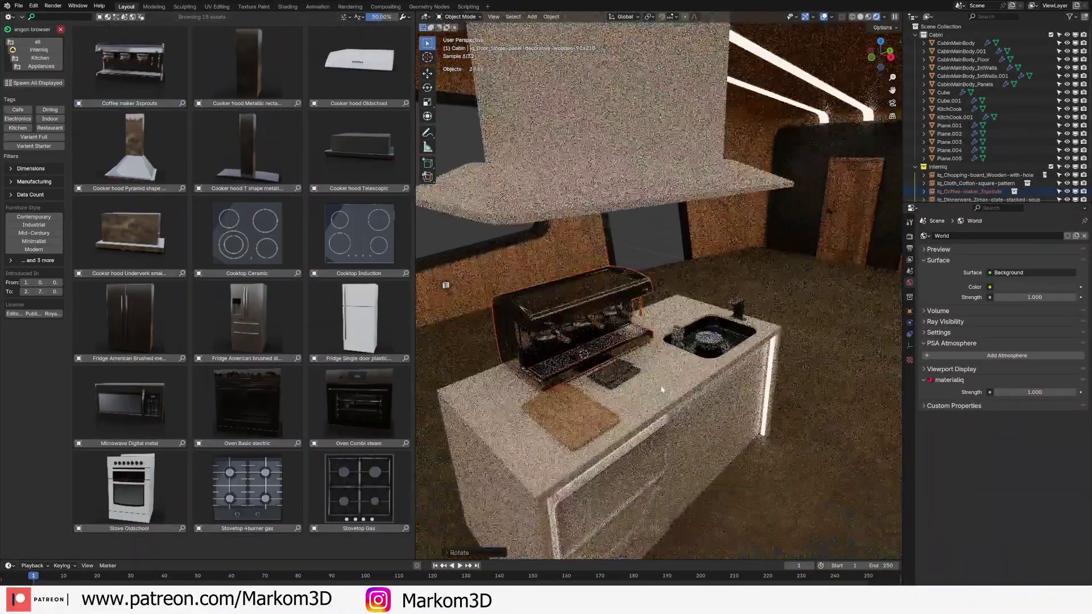
pyautogui.press('Return')
# Step: Move the chopping board near the sink and shift the cotton cloth along X beside the coffee maker
pyautogui.click(583, 436)
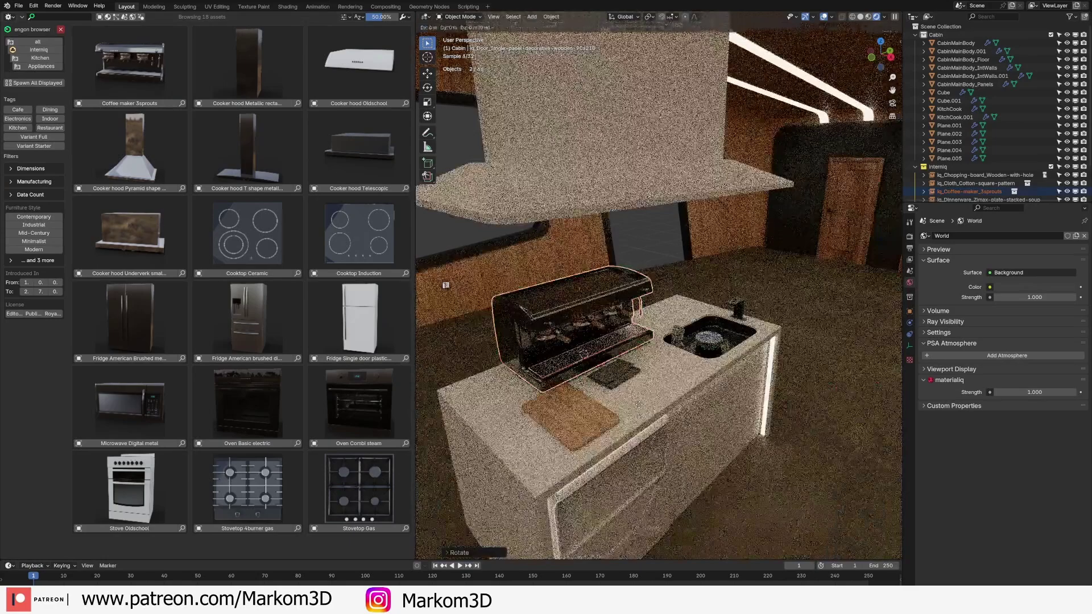
pyautogui.moveTo(583, 433); pyautogui.dragTo(634, 346)
pyautogui.click(626, 386)
pyautogui.scroll(8, 625, 383)
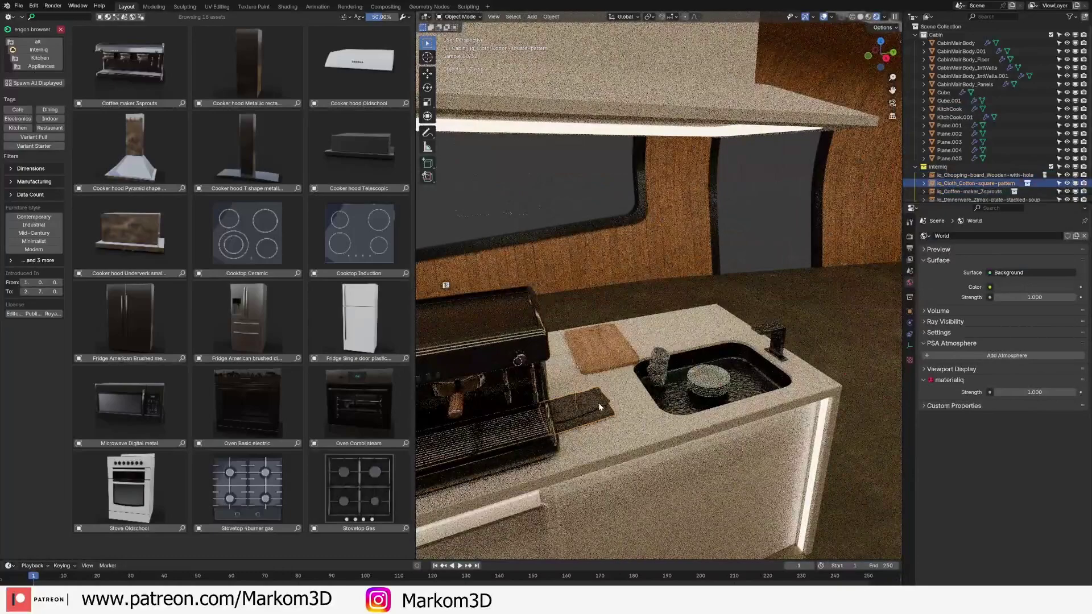
pyautogui.press('x')
pyautogui.click(603, 424)
# Step: Move the coffee maker along X on the countertop, away from the cotton cloth
pyautogui.keyDown('shift'); pyautogui.moveTo(494, 441); pyautogui.dragTo(597, 414, button='middle'); pyautogui.keyUp('shift')
pyautogui.click(597, 414)
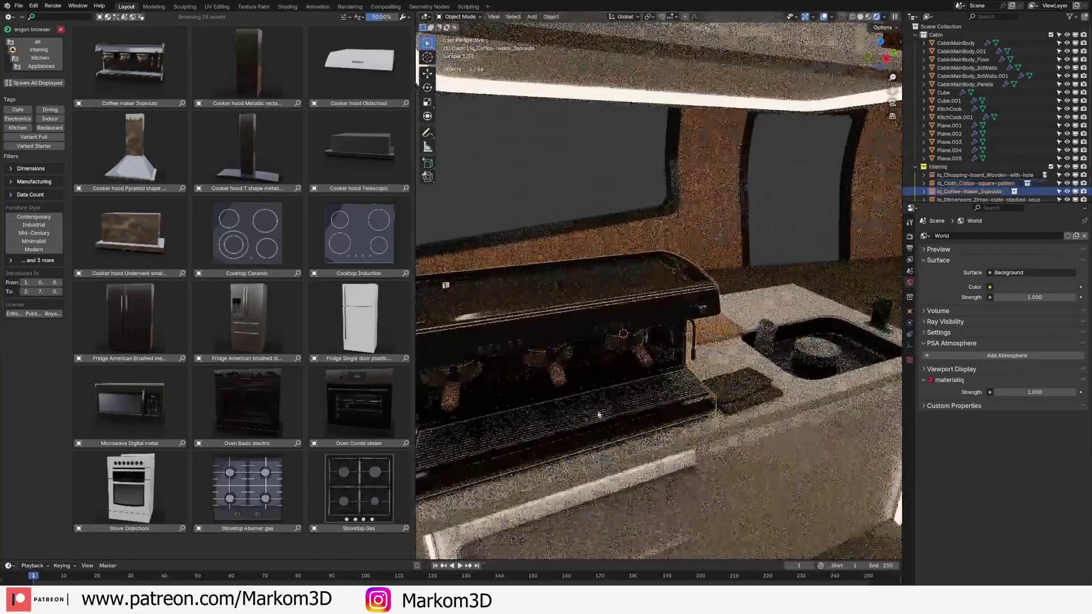
pyautogui.scroll(-1, 557, 412)
pyautogui.press('g')
pyautogui.press('x')
pyautogui.click(560, 390)
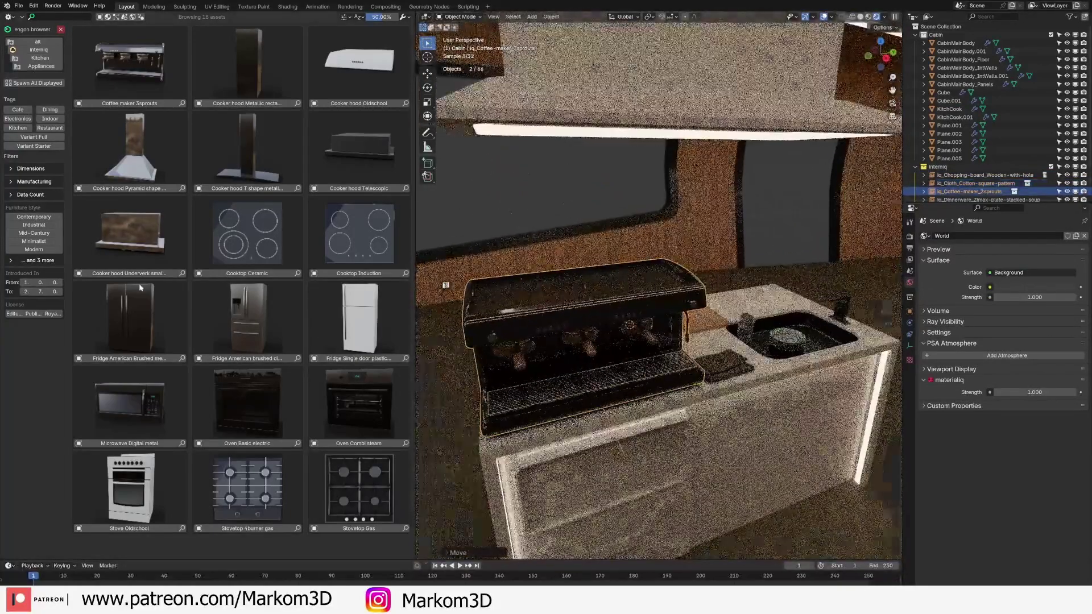
# Step: Return to all interniq models and set the 3D cursor on the floor in front of the sofa
pyautogui.click(40, 50)
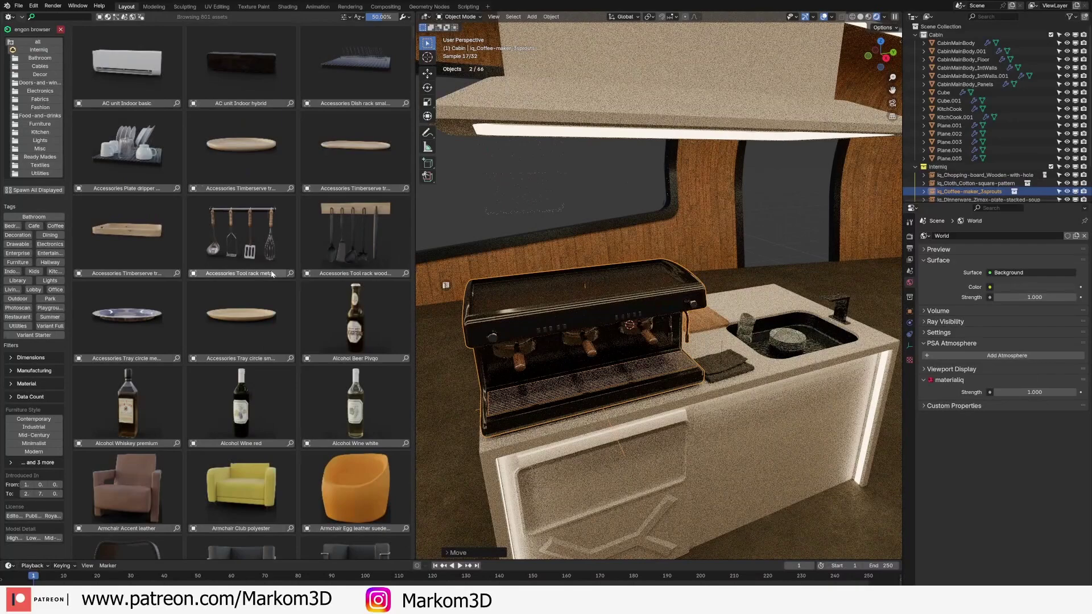
pyautogui.scroll(-10, 287, 318)
pyautogui.scroll(-8, 491, 346)
pyautogui.moveTo(452, 346); pyautogui.dragTo(606, 259, button='middle')
pyautogui.scroll(5, 606, 259)
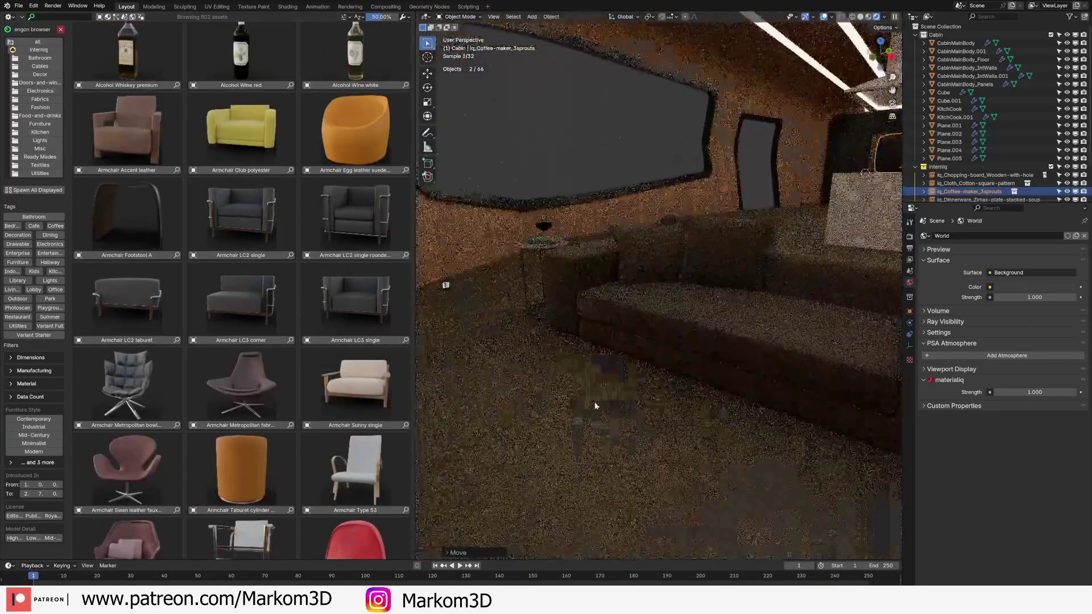
pyautogui.rightClick(595, 405)
pyautogui.moveTo(619, 402); pyautogui.dragTo(750, 360, button='middle')
pyautogui.keyDown('shift'); pyautogui.rightClick(750, 360); pyautogui.keyUp('shift')
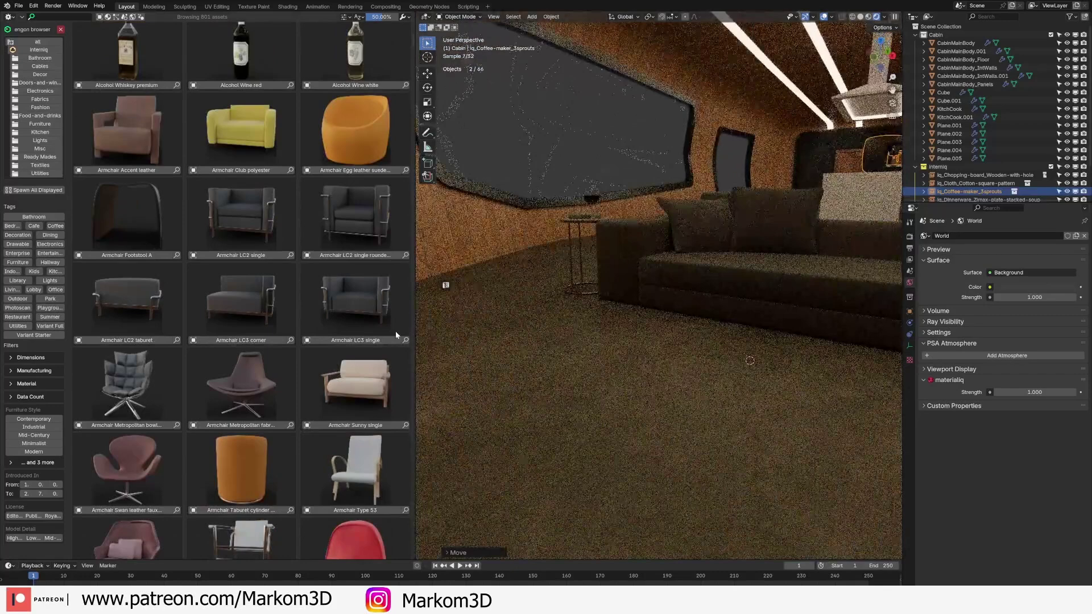
# Step: Place a long wooden table with rounded ends from the Furniture category along the window opposite the sofa
pyautogui.scroll(-12, 395, 332)
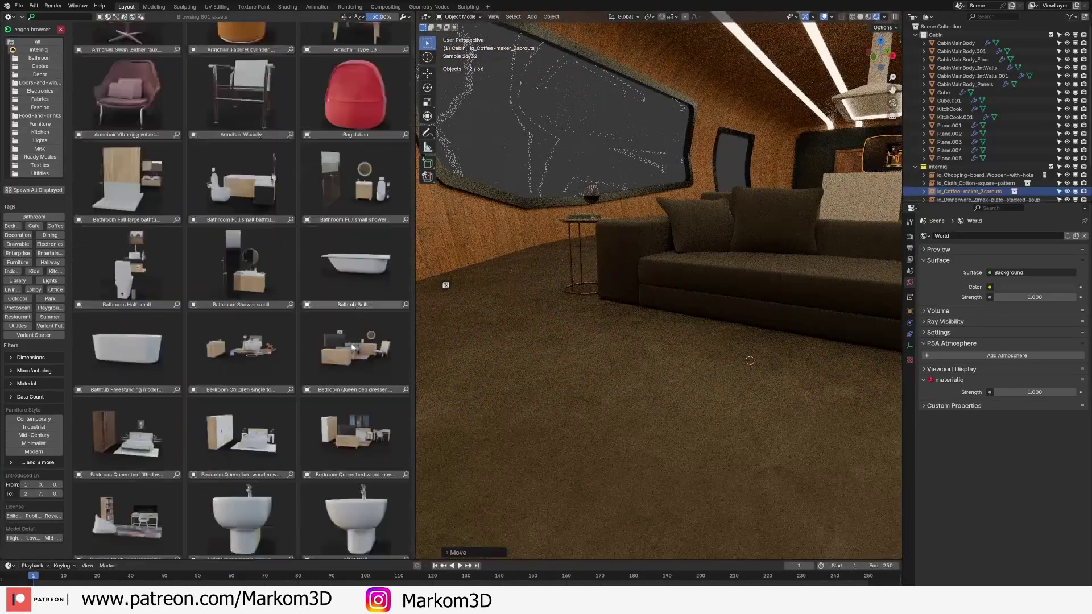
pyautogui.scroll(-20, 352, 347)
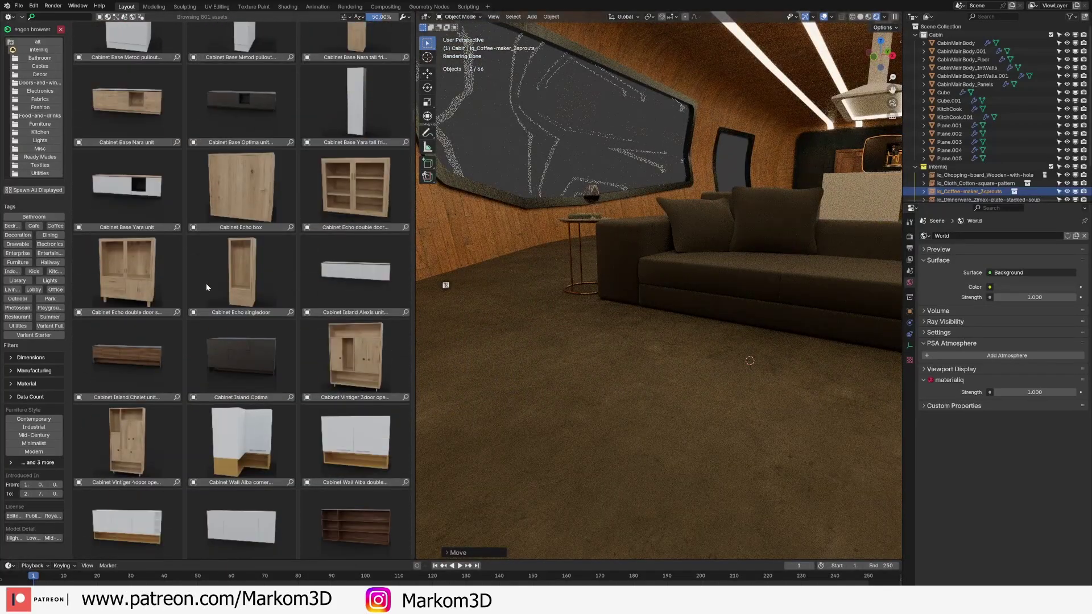
pyautogui.scroll(-15, 206, 283)
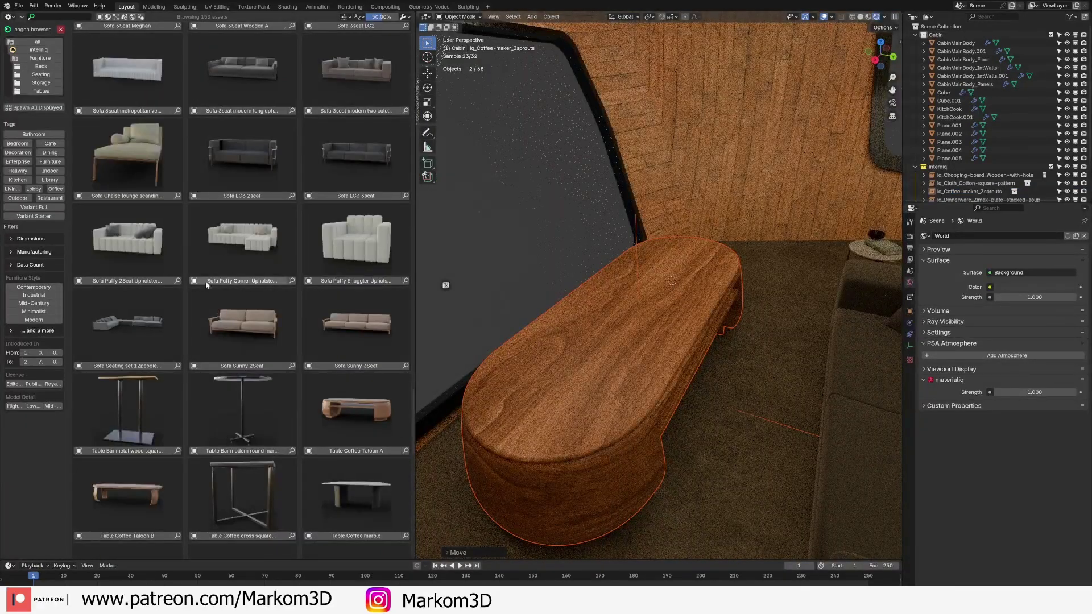
# Step: Place the Dell 15-inch laptop from the Electronics category on the long wooden table
pyautogui.click(39, 50)
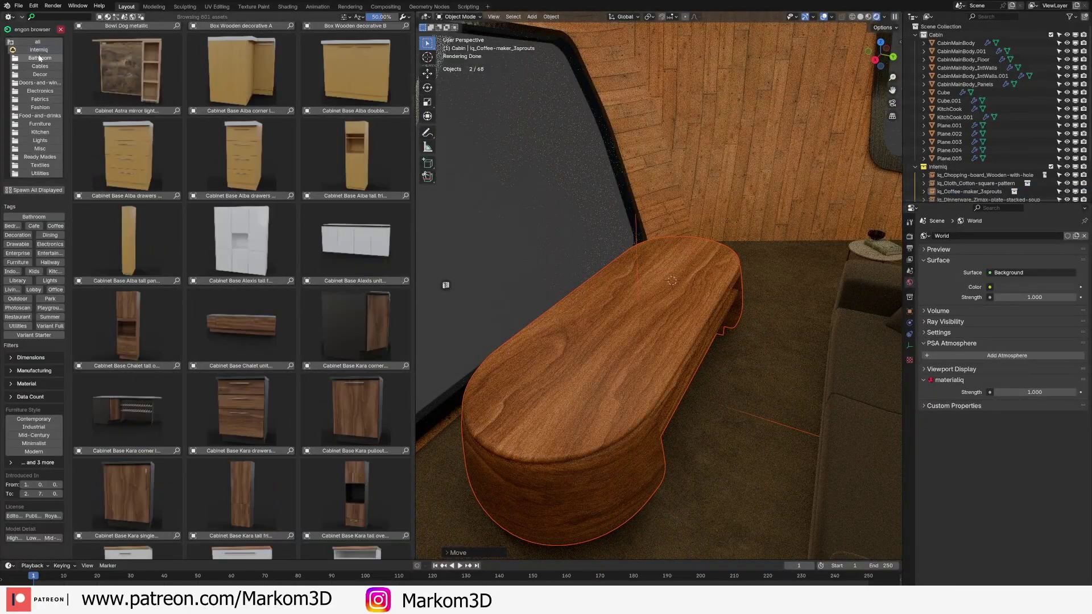
pyautogui.click(39, 91)
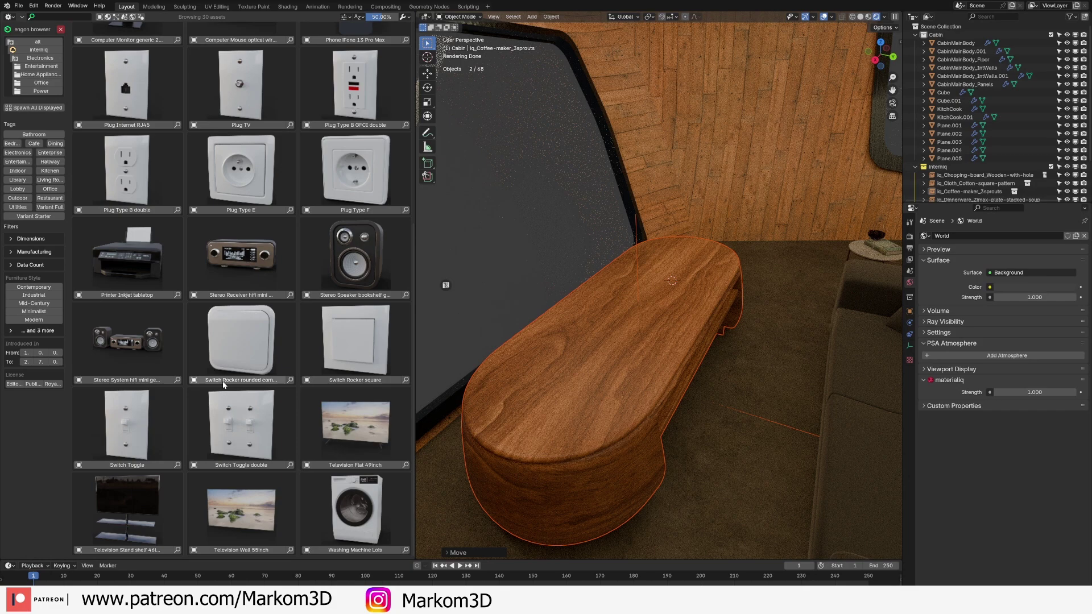
pyautogui.scroll(9, 225, 381)
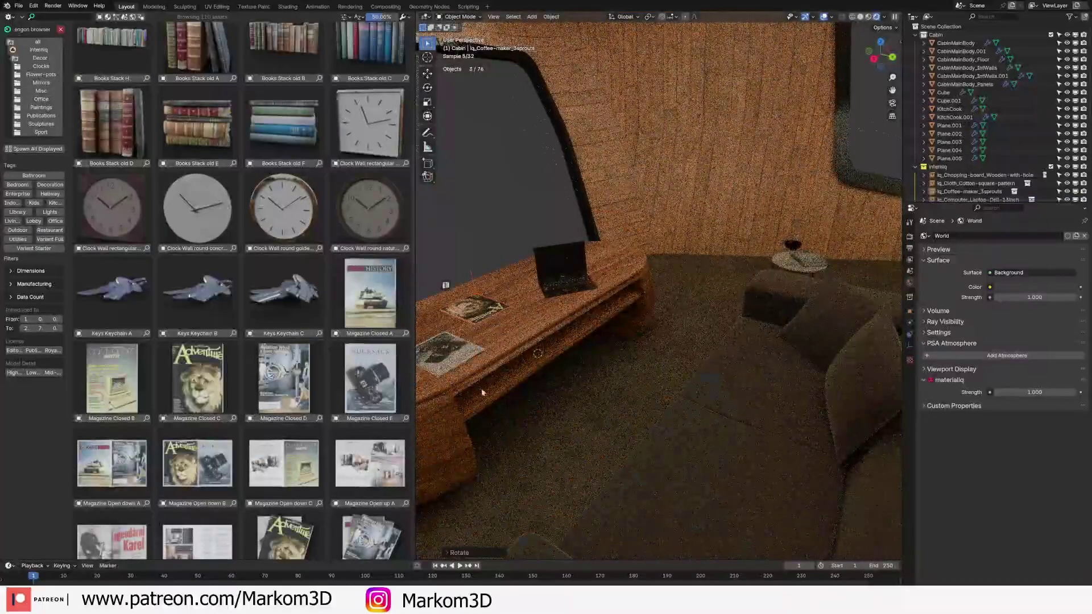
# Step: Add another magazine from the Decor category and lay it on the sofa seat
pyautogui.moveTo(296, 420); pyautogui.dragTo(549, 371)
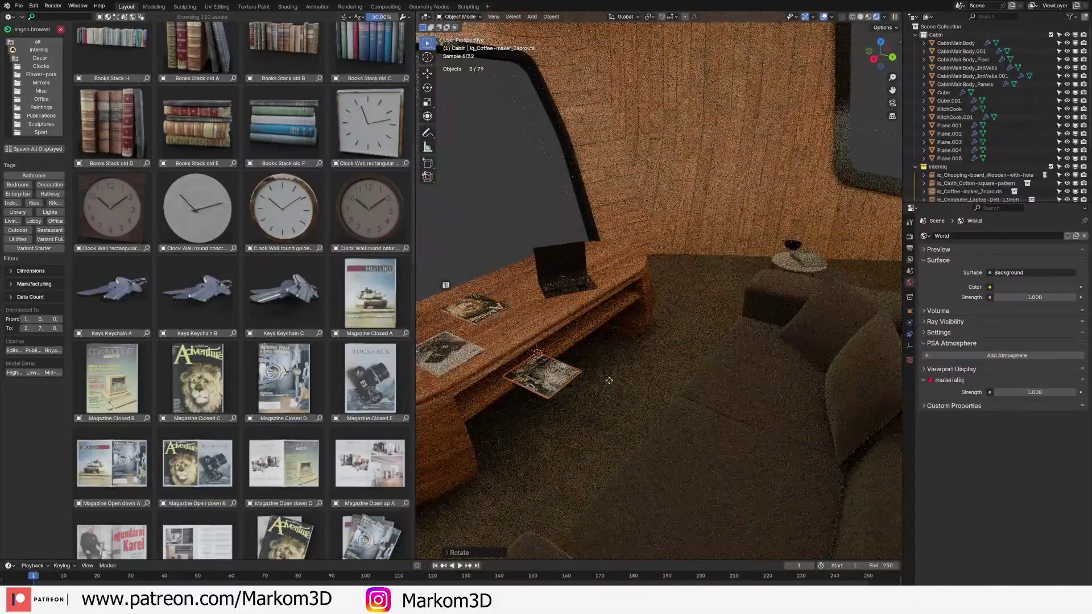
pyautogui.click(528, 267)
pyautogui.scroll(-4, 628, 328)
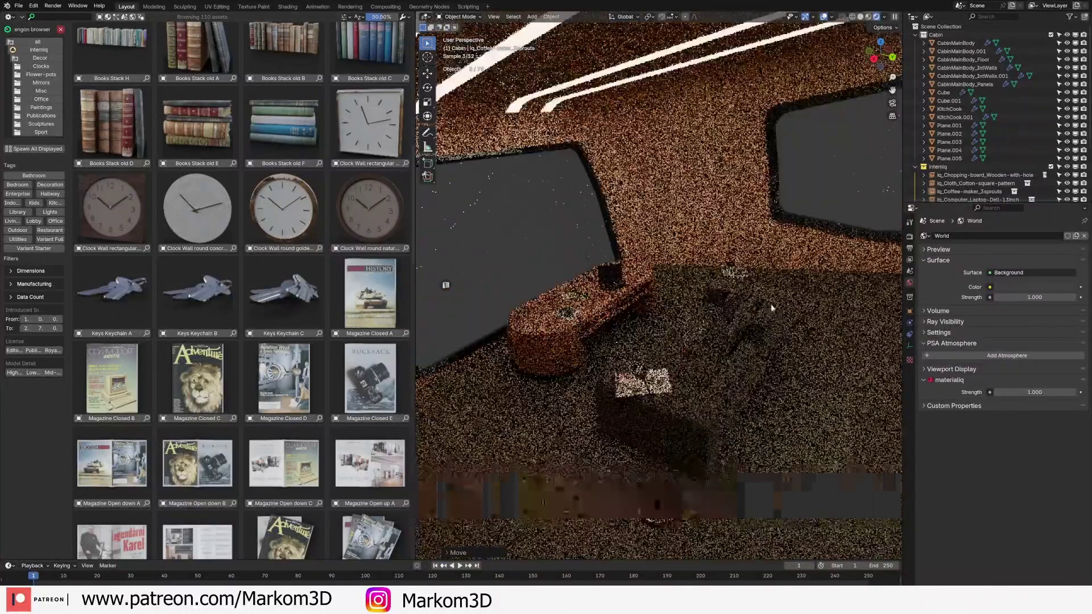
pyautogui.moveTo(755, 341); pyautogui.dragTo(589, 262, button='middle')
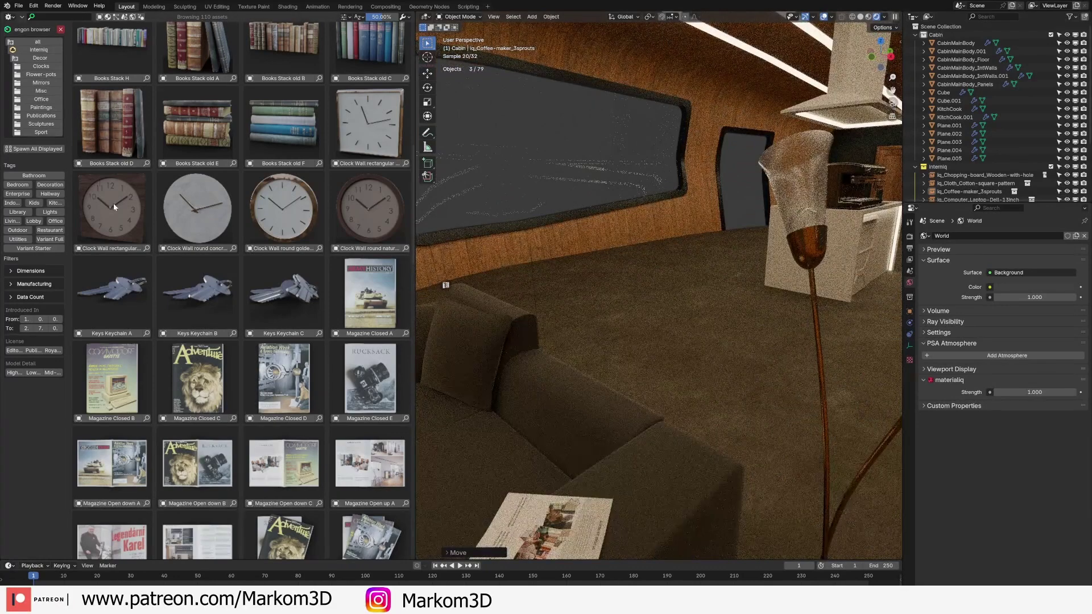
# Step: Add a laid four-seat wooden dining table set from the interniq Ready Mades category
pyautogui.click(40, 50)
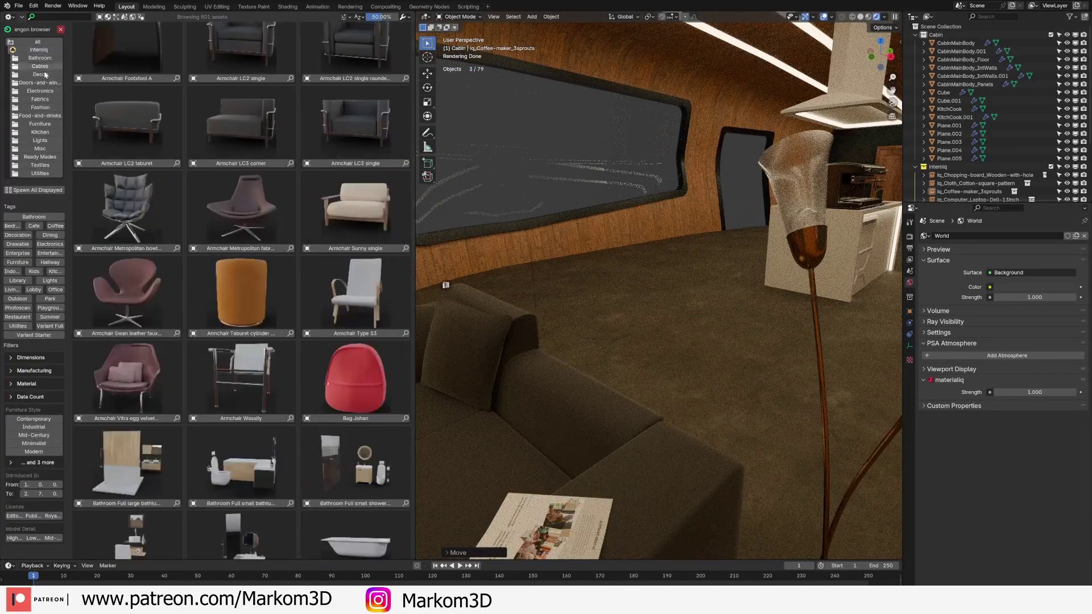
pyautogui.click(39, 157)
pyautogui.scroll(10, 265, 323)
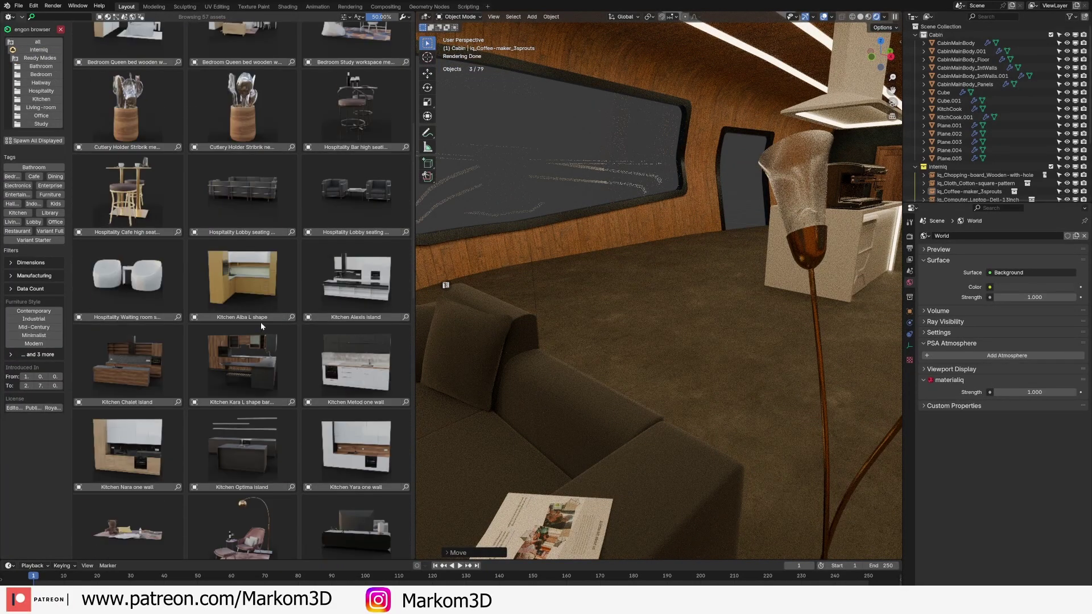
pyautogui.scroll(2, 260, 322)
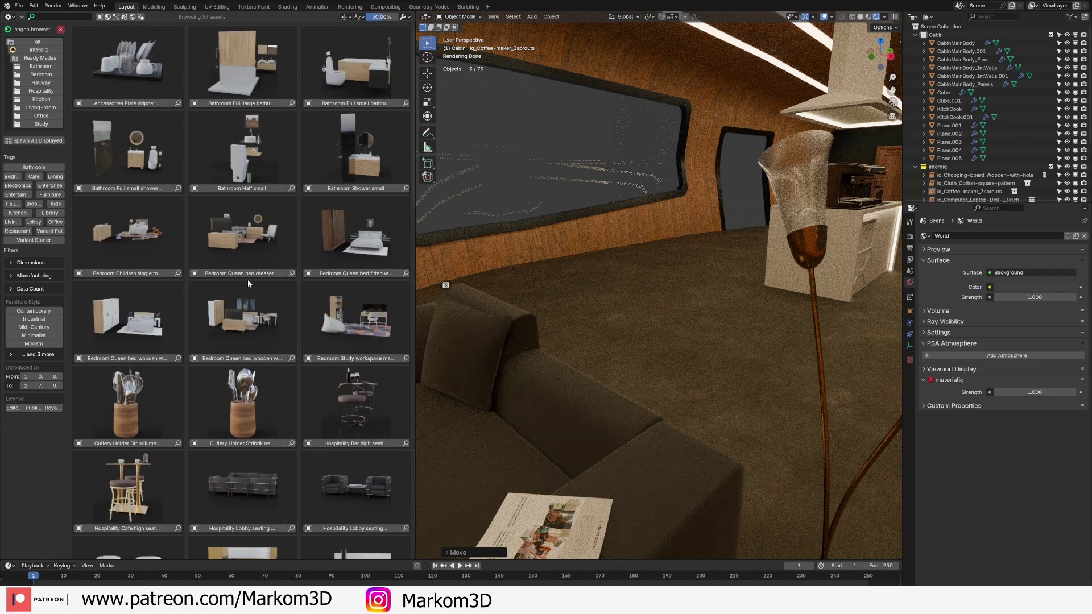
pyautogui.scroll(-20, 248, 282)
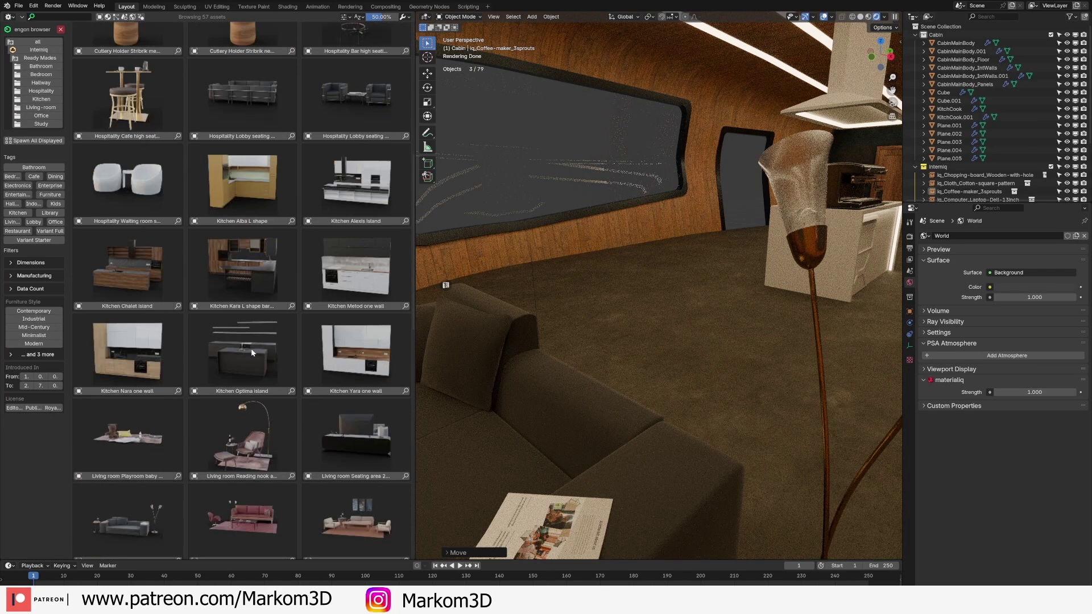
# Step: Show the scene in wireframe from above and centre the dining set between the kitchen island and the sofa
pyautogui.press('z')
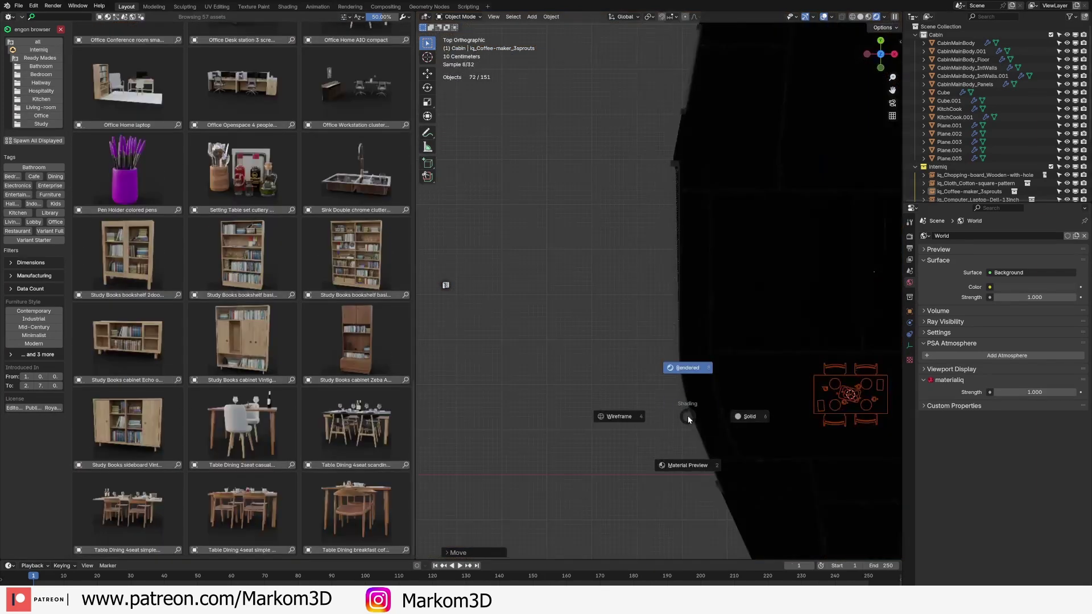
pyautogui.click(619, 416)
pyautogui.keyDown('shift'); pyautogui.moveTo(779, 421); pyautogui.dragTo(632, 375, button='middle'); pyautogui.keyUp('shift')
pyautogui.scroll(2, 611, 357)
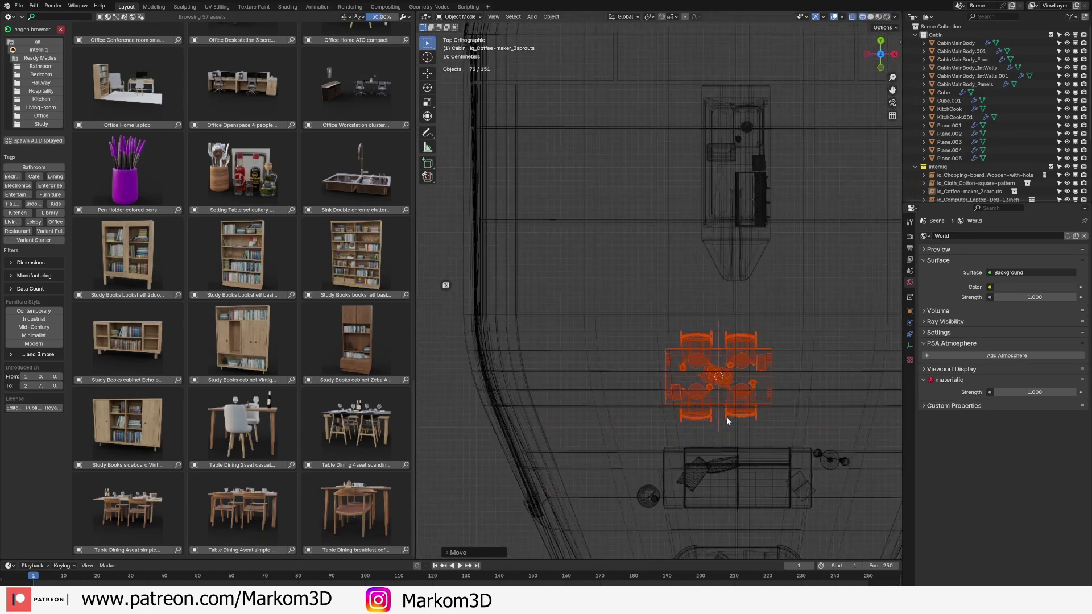
pyautogui.keyDown('shift'); pyautogui.moveTo(739, 406); pyautogui.dragTo(685, 393, button='middle'); pyautogui.keyUp('shift')
pyautogui.press('g')
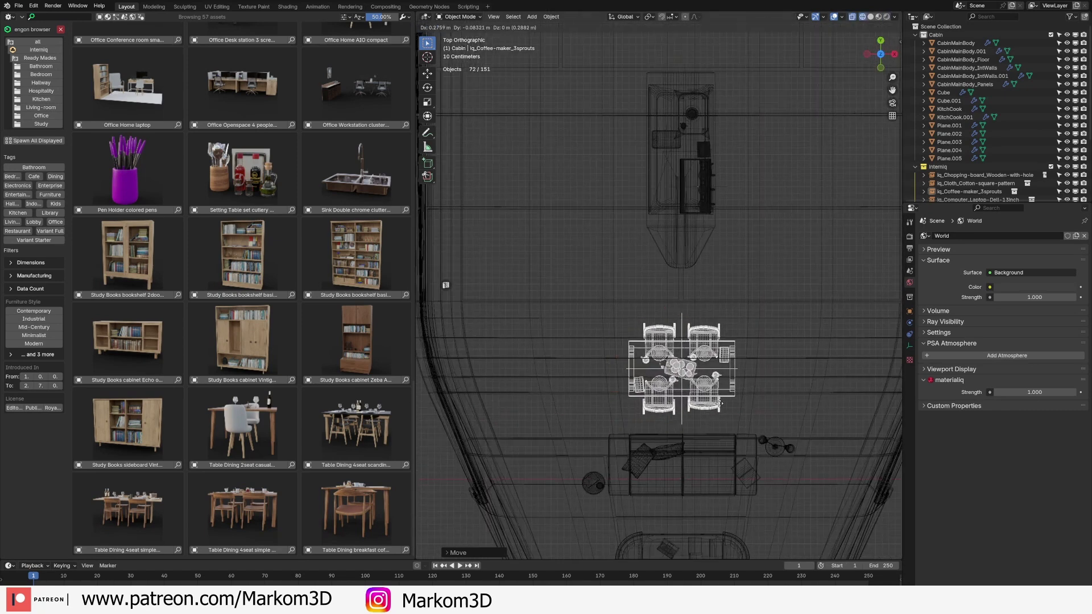
pyautogui.click(717, 405)
# Step: Return the viewport to solid shading with the view inside the cabin by the window wall
pyautogui.keyDown('shift'); pyautogui.moveTo(630, 365); pyautogui.dragTo(612, 404, button='middle'); pyautogui.keyUp('shift')
pyautogui.moveTo(773, 437); pyautogui.dragTo(665, 370, button='middle')
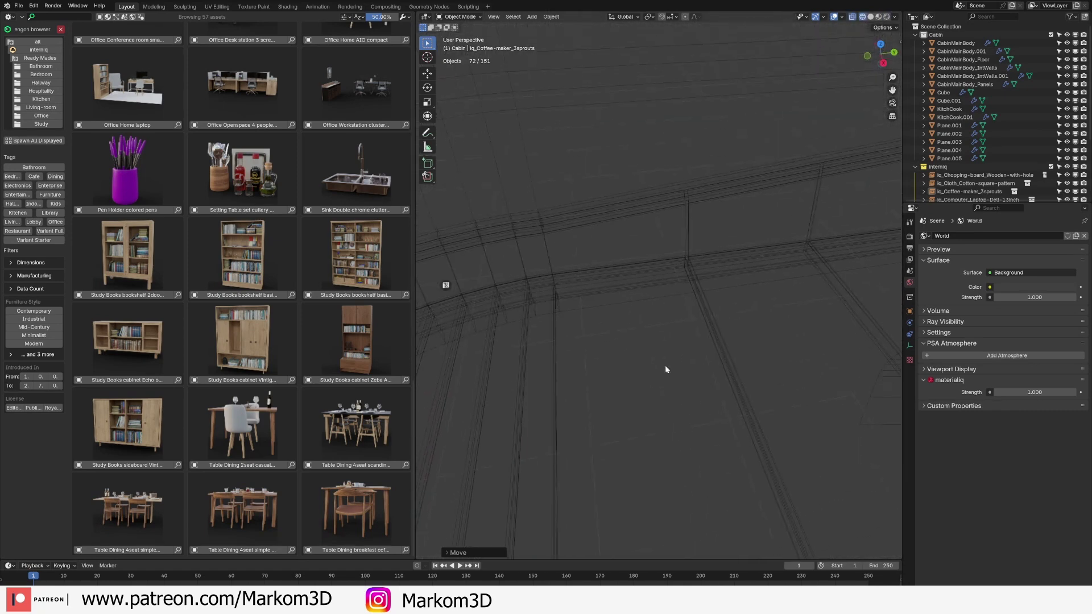
pyautogui.keyDown('shift'); pyautogui.moveTo(791, 207); pyautogui.dragTo(623, 239, button='middle'); pyautogui.keyUp('shift')
pyautogui.press('z')
pyautogui.click(858, 241)
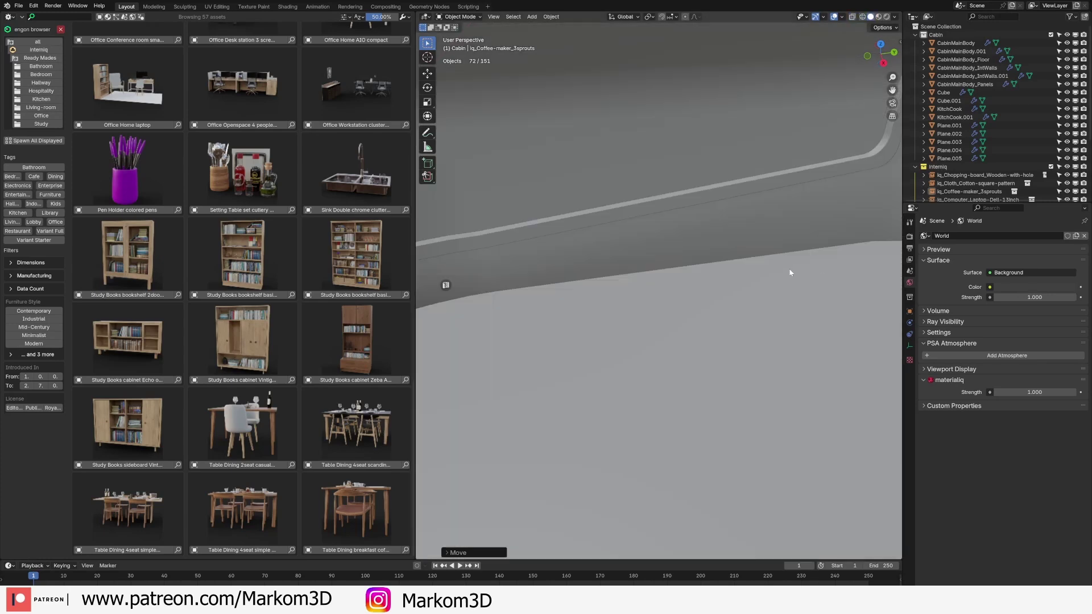
pyautogui.moveTo(790, 273); pyautogui.dragTo(737, 252, button='middle')
pyautogui.moveTo(424, 250); pyautogui.dragTo(580, 270, button='middle')
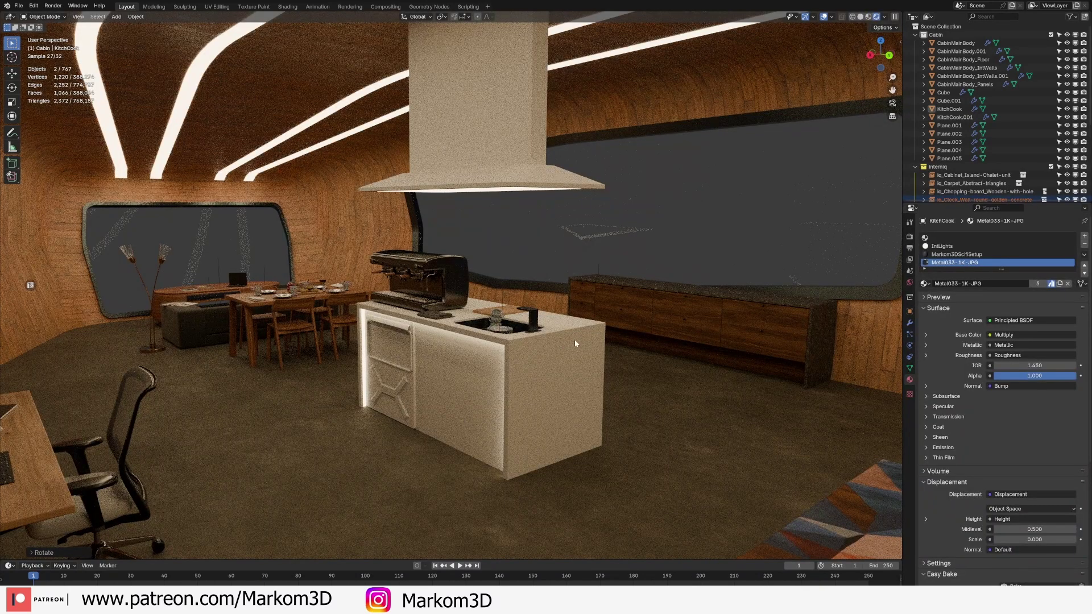
# Step: Examine the furnished cabin interior around the kitchen island, from the dining area to the bookshelf wall and desk
pyautogui.moveTo(571, 346); pyautogui.dragTo(534, 324, button='middle')
pyautogui.moveTo(466, 335); pyautogui.dragTo(683, 340, button='middle')
pyautogui.scroll(-4, 604, 348)
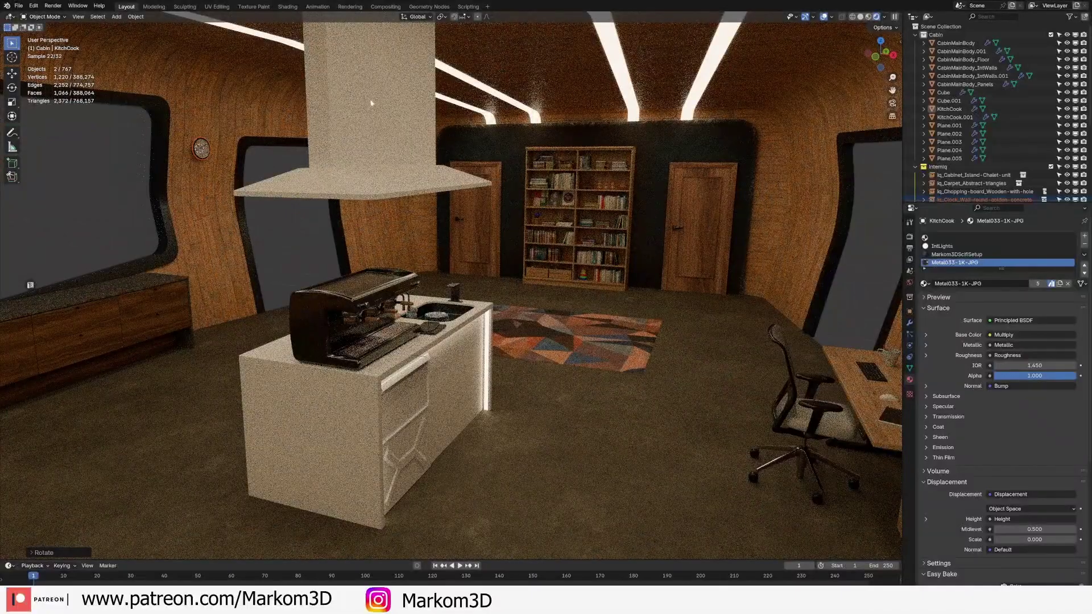
pyautogui.moveTo(477, 356); pyautogui.dragTo(748, 364, button='middle')
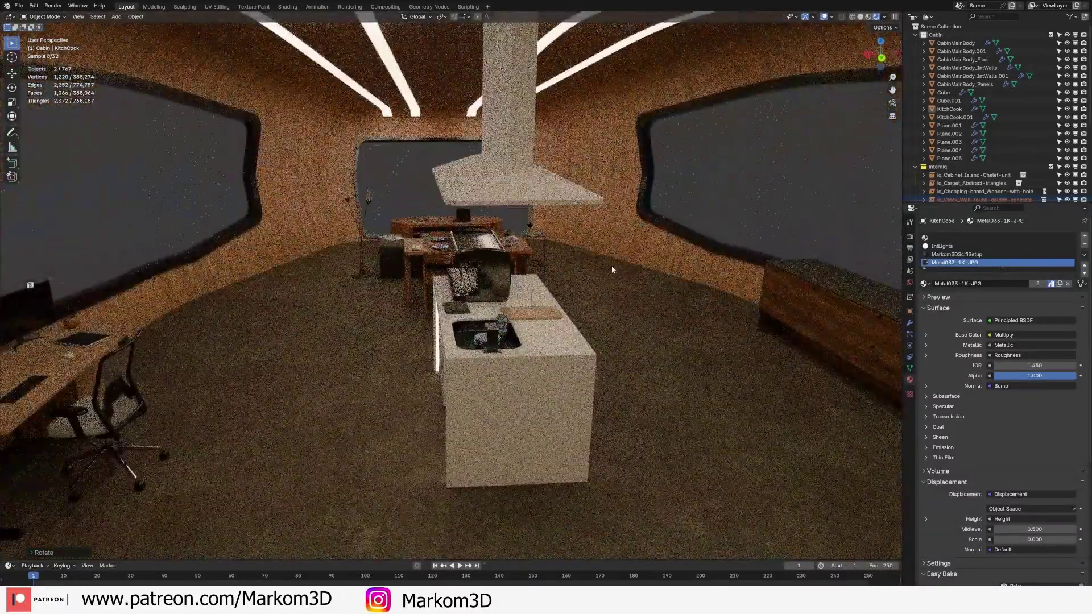
pyautogui.scroll(4, 612, 265)
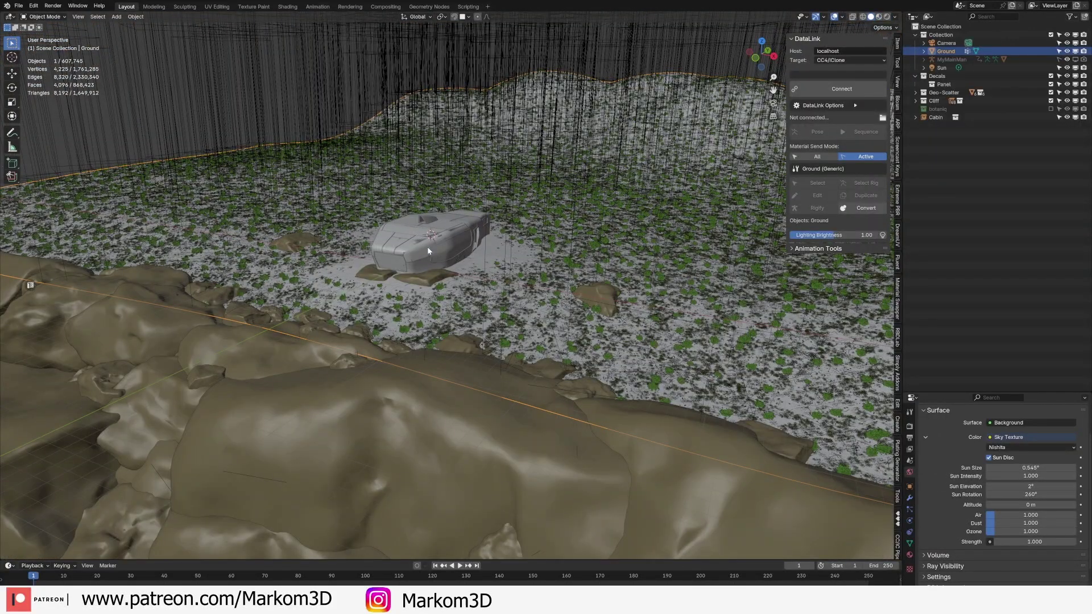
# Step: Render the outdoor scene with the cabin on its rocks through the scene camera
pyautogui.click(401, 258)
pyautogui.press('KP_0')
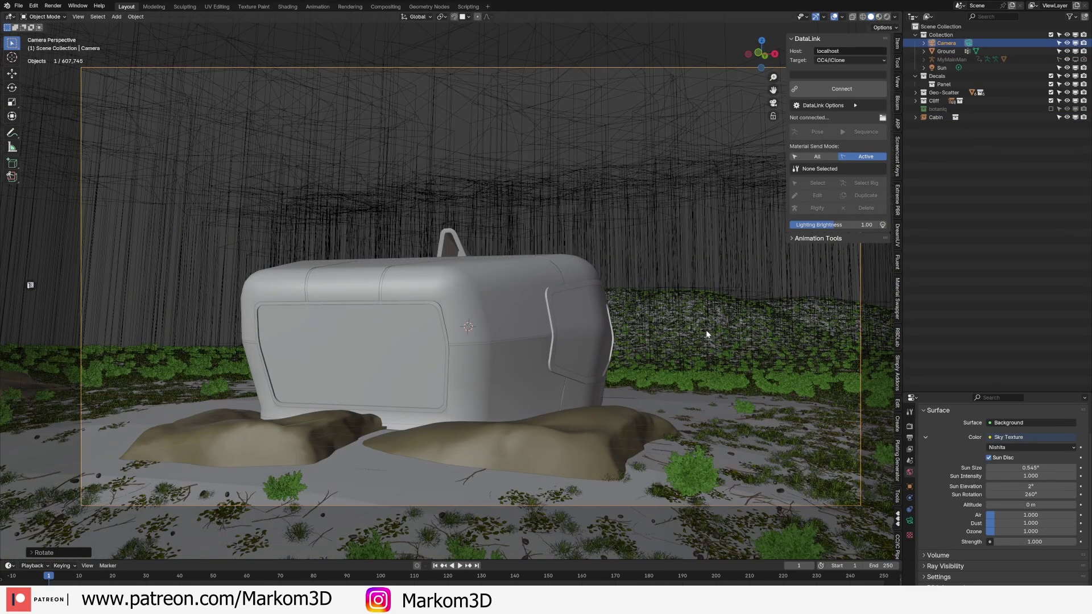
pyautogui.press('F12')
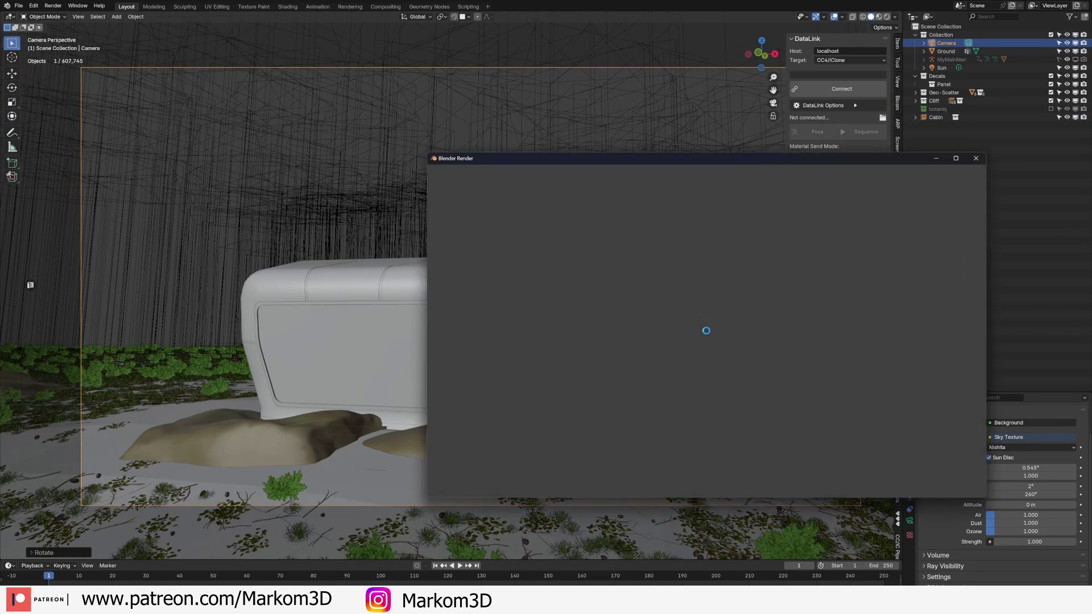